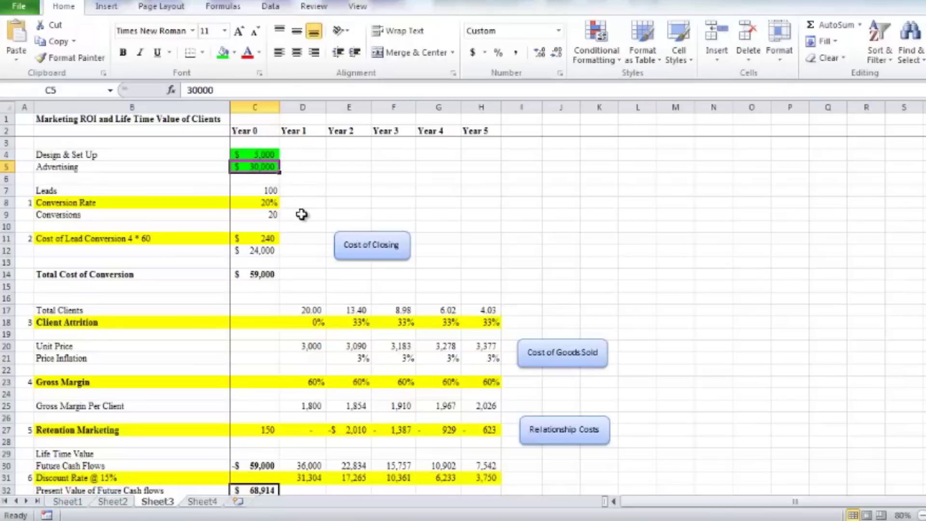
Review the Design & Set Up cost of 5,000 and the Advertising cost of 30,000
{"action": "left_click", "coordinate": [267, 157]}
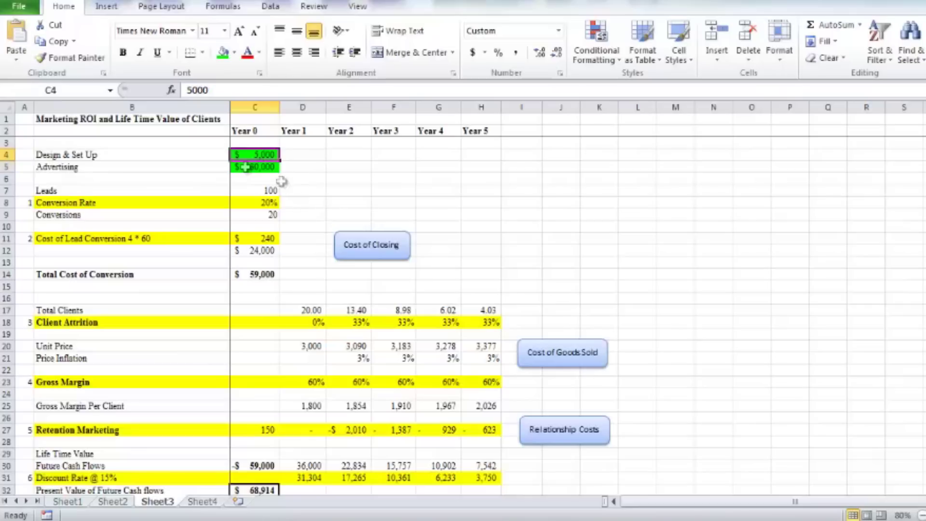
{"action": "left_click", "coordinate": [267, 165]}
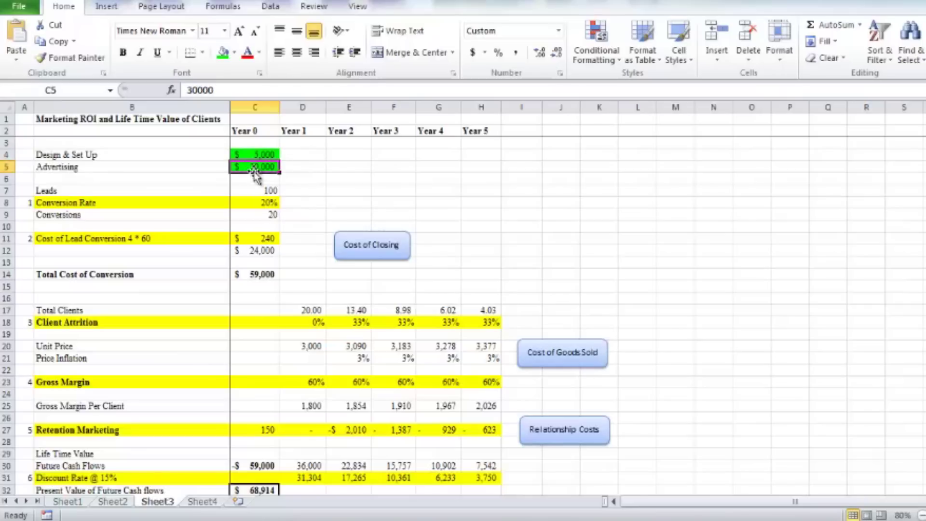
{"action": "left_click", "coordinate": [256, 155]}
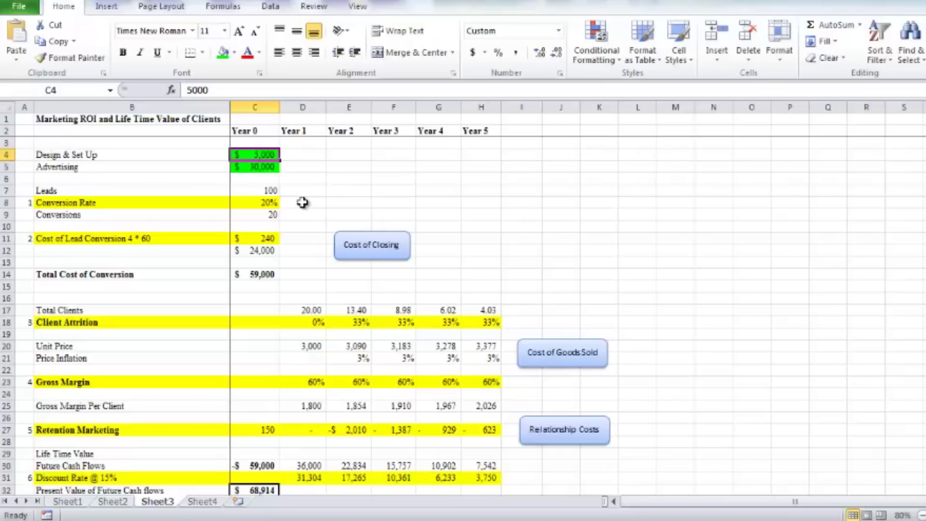
{"action": "left_click", "coordinate": [268, 168]}
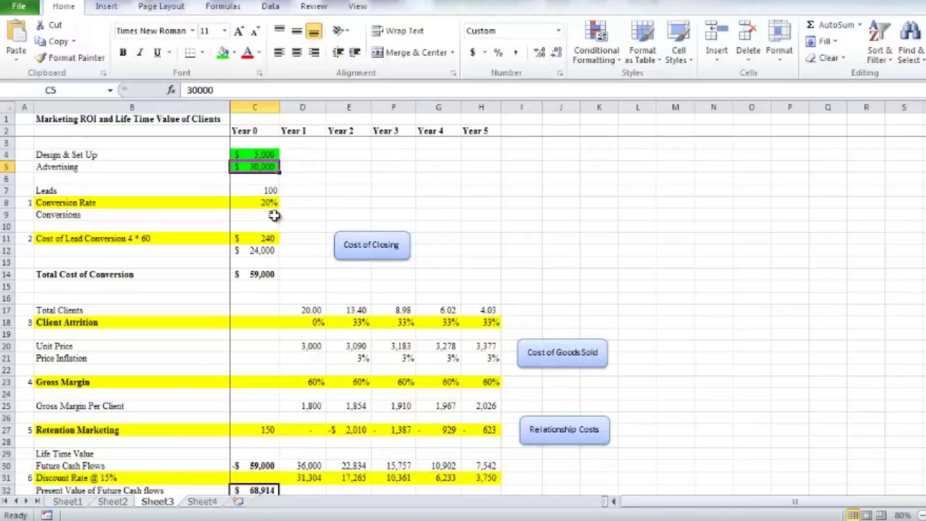
Review 100 Leads, the 20% Conversion Rate, the Conversions formula and the 240 lead conversion cost
{"action": "left_click", "coordinate": [271, 203]}
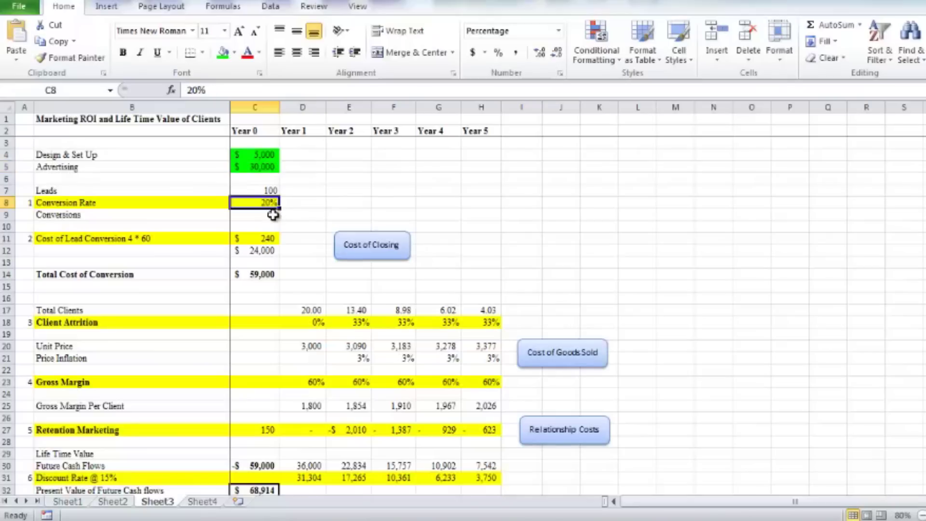
{"action": "left_click", "coordinate": [271, 190]}
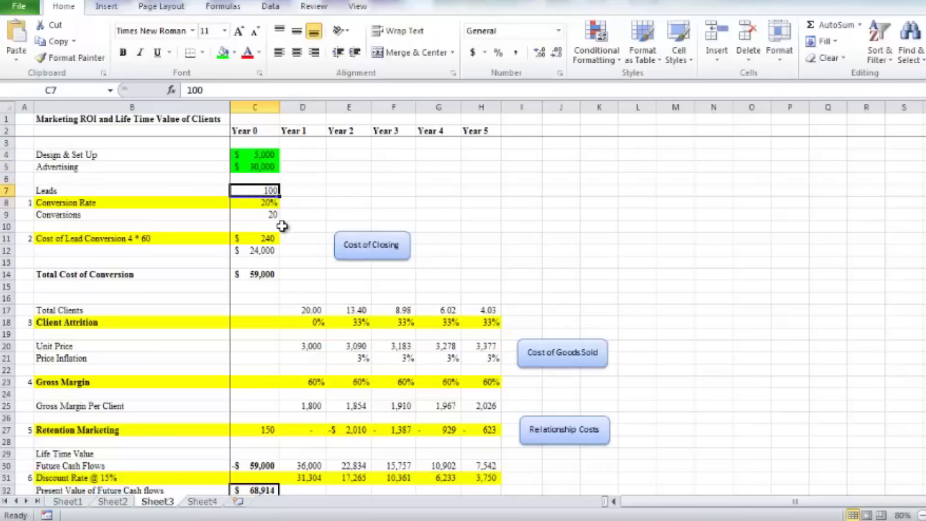
{"action": "left_click", "coordinate": [270, 204]}
{"action": "left_click", "coordinate": [271, 216]}
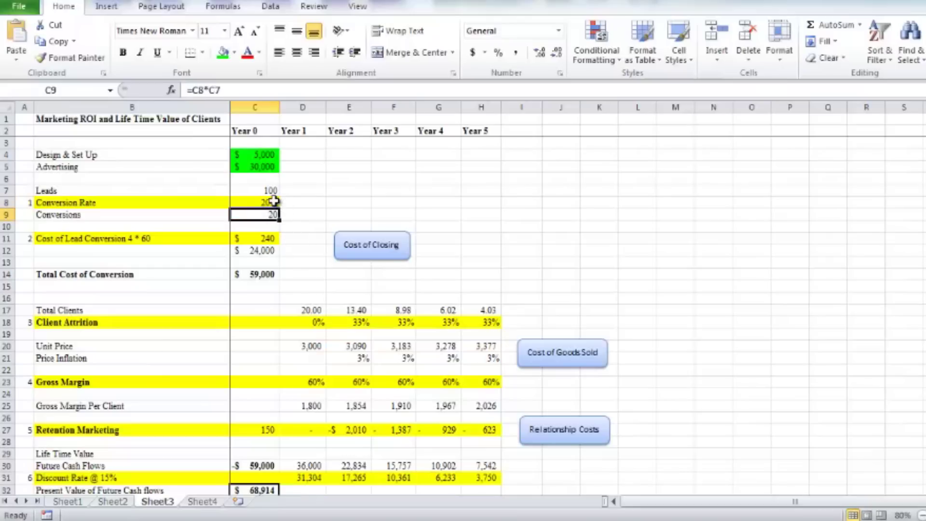
{"action": "left_click", "coordinate": [271, 190]}
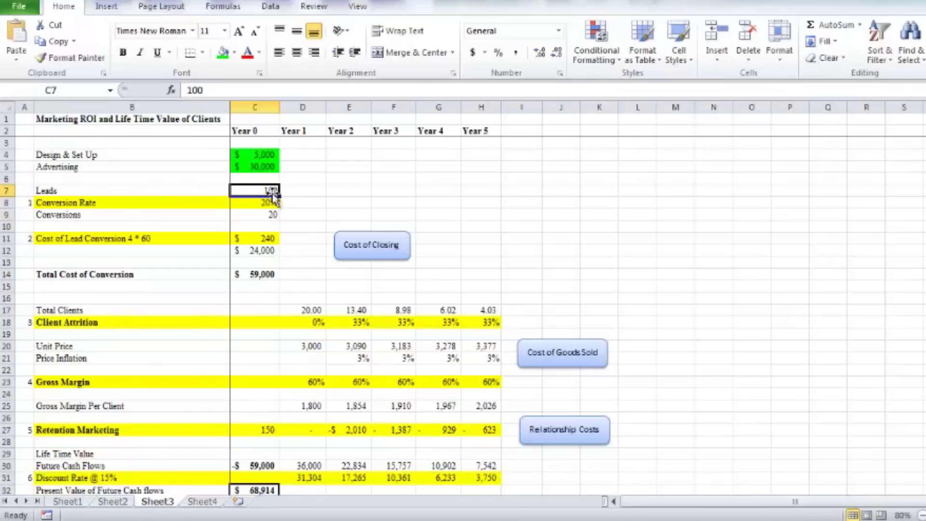
{"action": "left_click", "coordinate": [271, 201]}
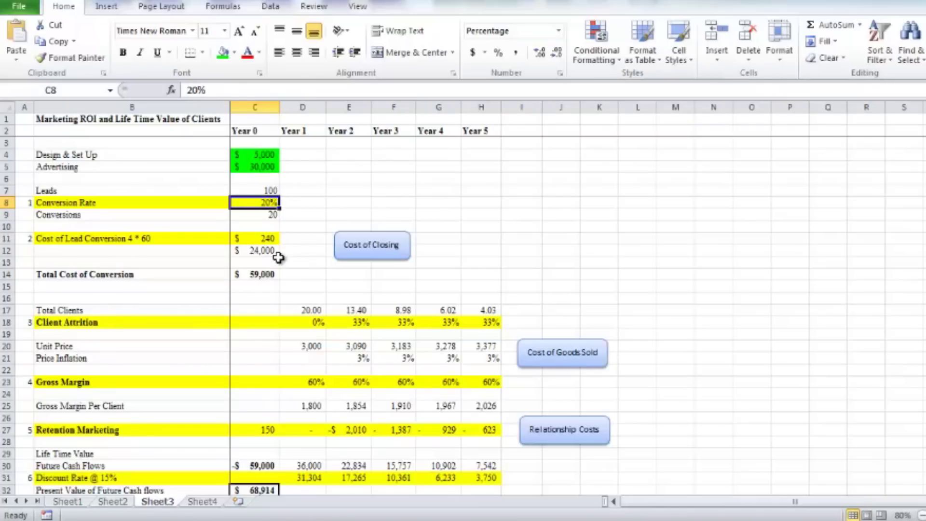
{"action": "left_click", "coordinate": [273, 238]}
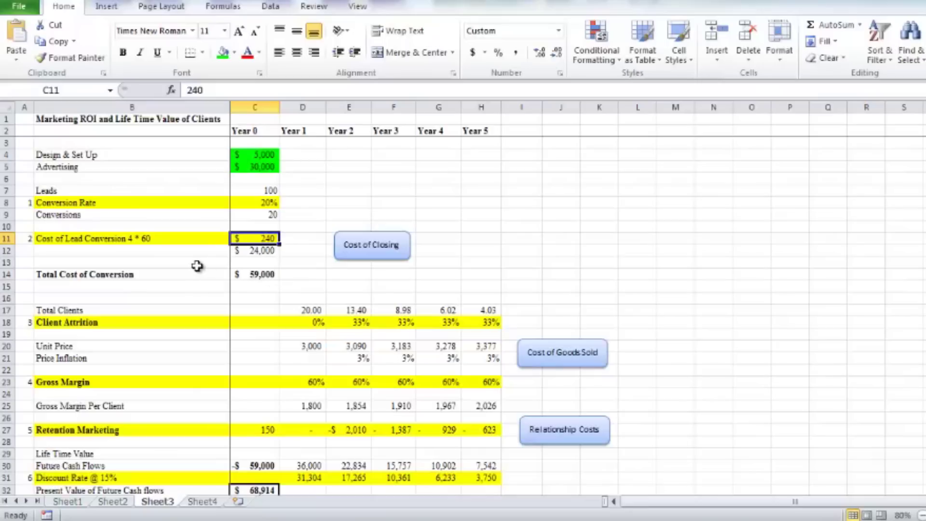
Inspect the formulas behind the 24,000 Cost of Lead Conversion and the Total Cost of Conversion
{"action": "left_click", "coordinate": [130, 243]}
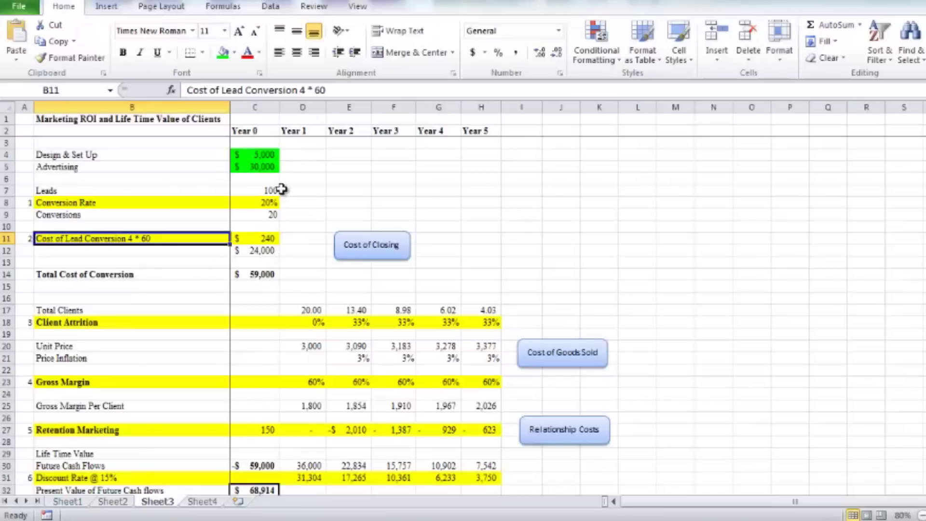
{"action": "double_click", "coordinate": [270, 250]}
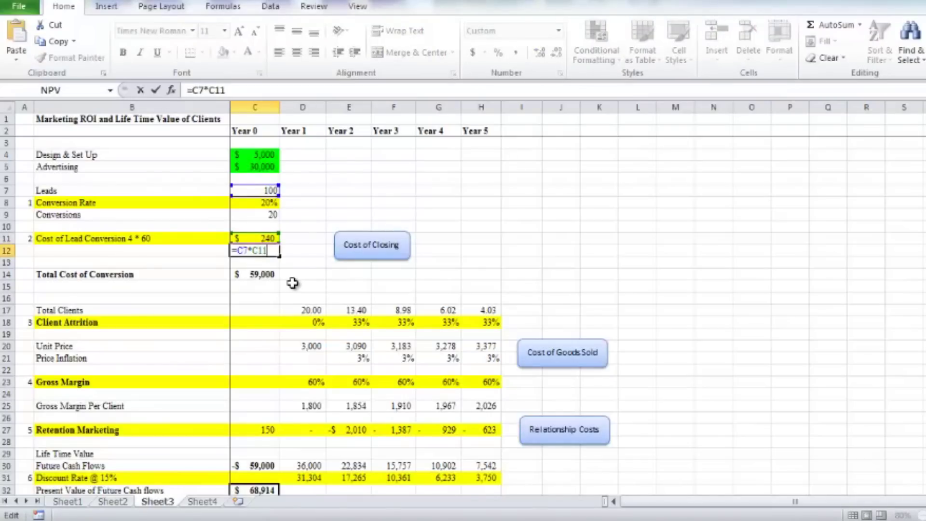
{"action": "key", "text": "Return"}
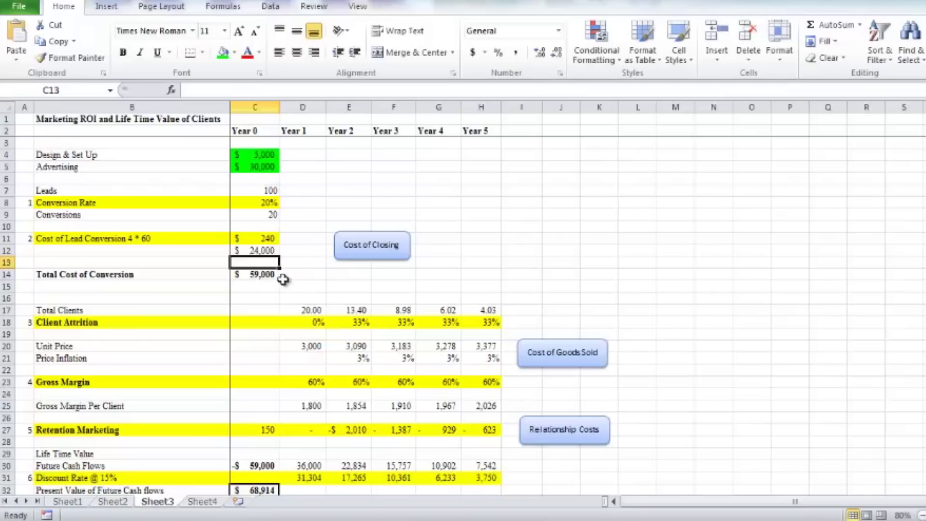
{"action": "left_click", "coordinate": [272, 275]}
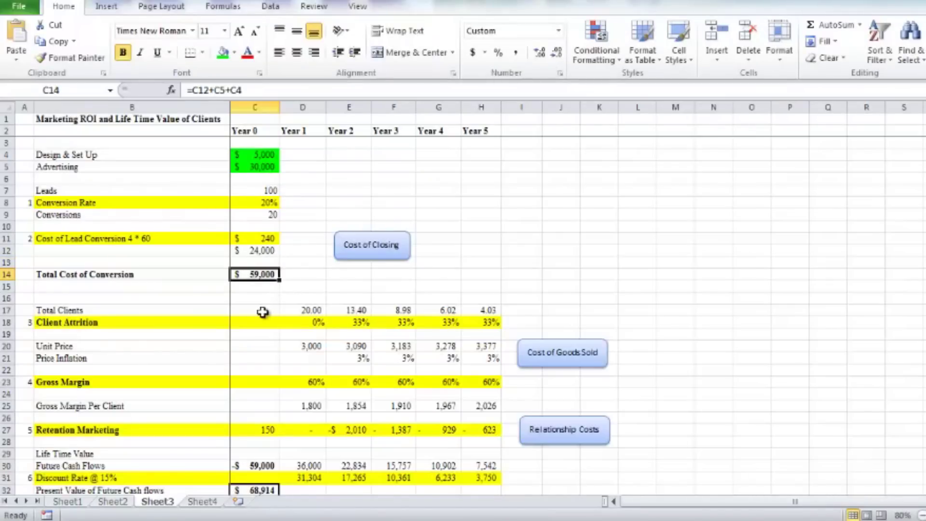
{"action": "scroll", "coordinate": [263, 312], "scroll_direction": "down", "scroll_amount": 1}
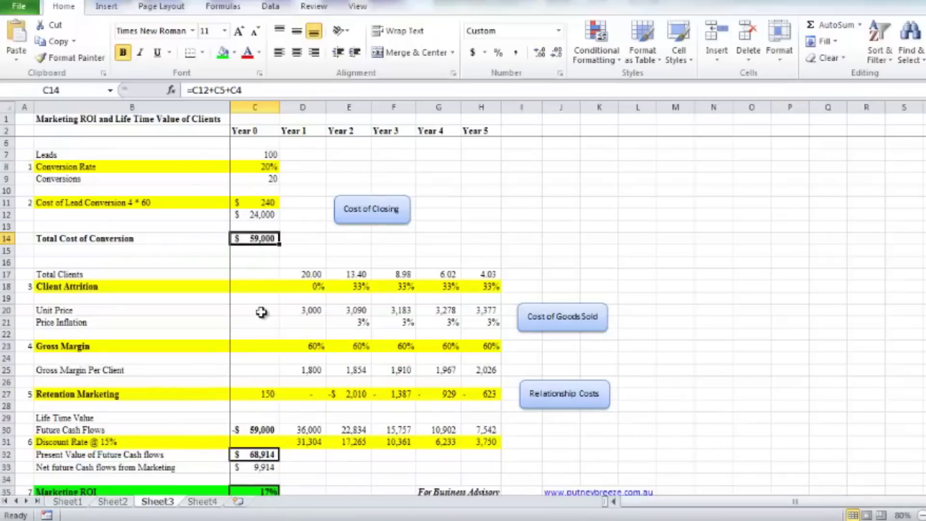
Review Year 1 clients, 3,000 unit price, 60% margin, cash flows and the Year 0 -59,000 flow
{"action": "left_click", "coordinate": [305, 274]}
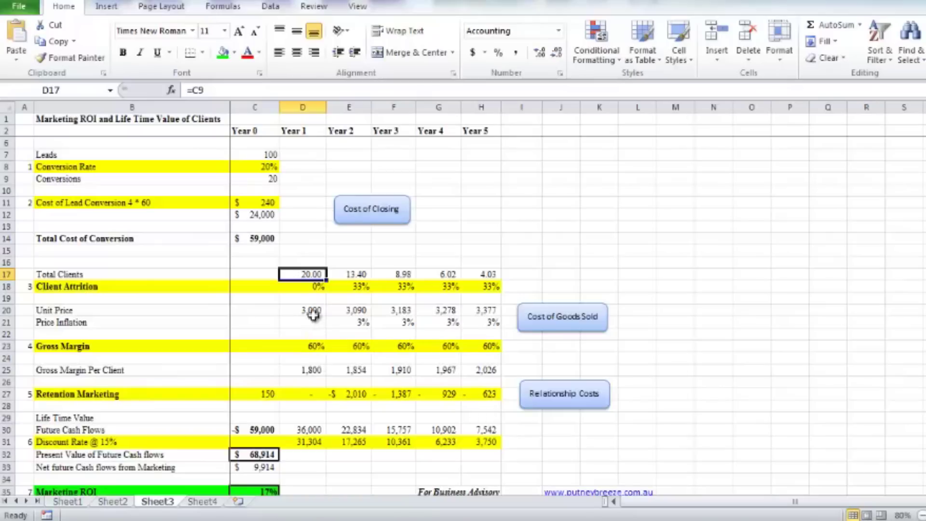
{"action": "left_click", "coordinate": [315, 316]}
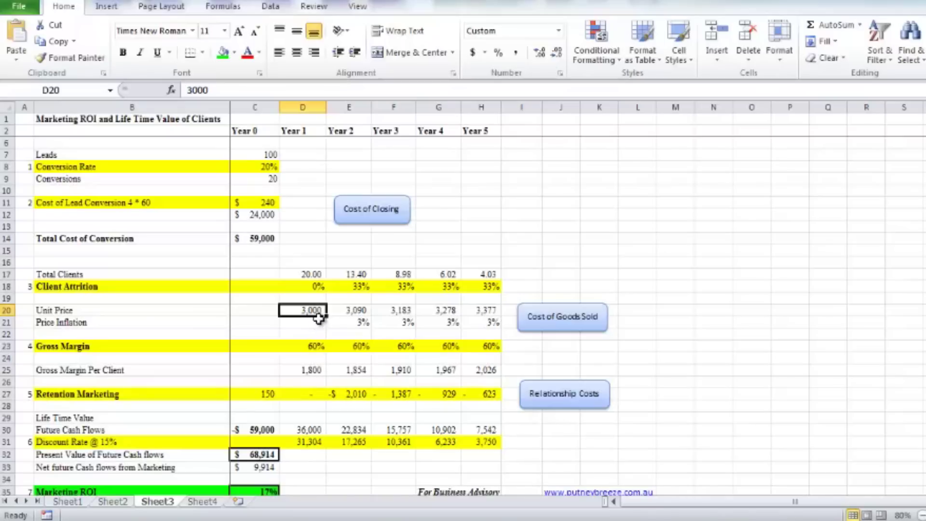
{"action": "left_click", "coordinate": [309, 347]}
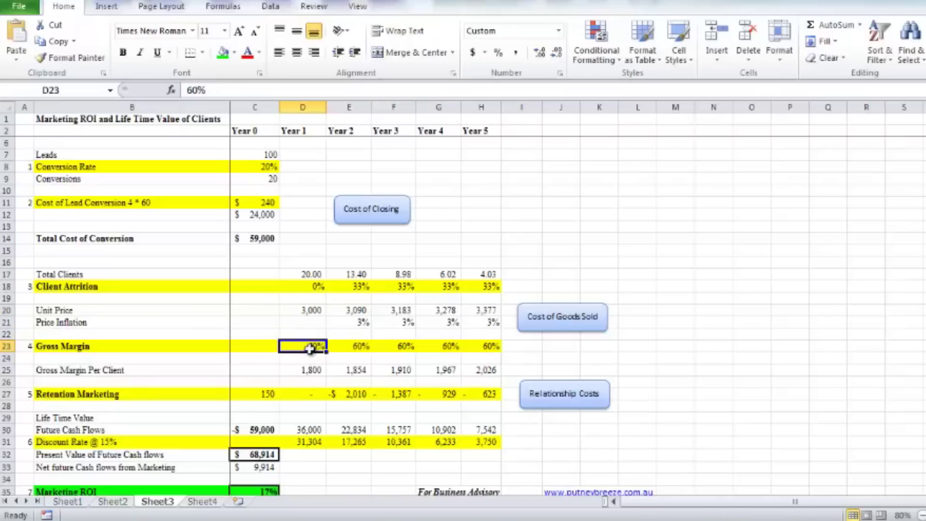
{"action": "left_click", "coordinate": [312, 371]}
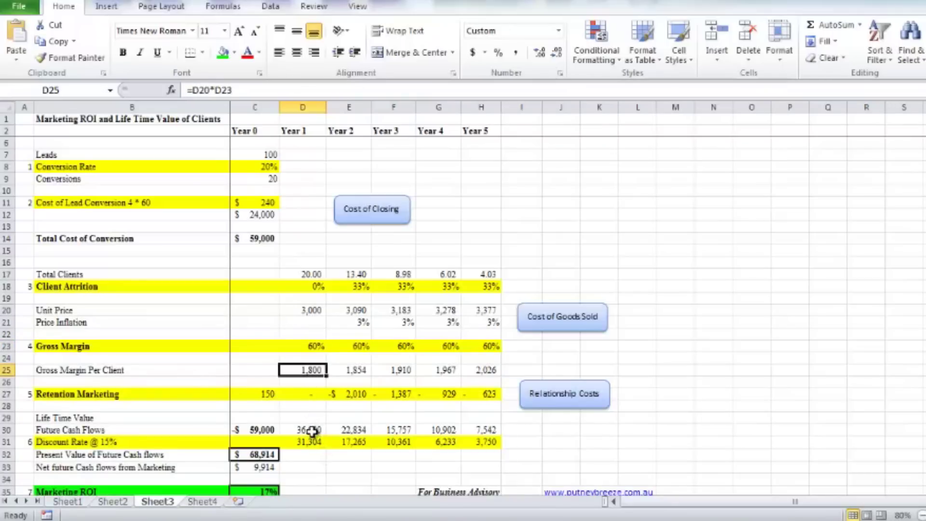
{"action": "double_click", "coordinate": [316, 431]}
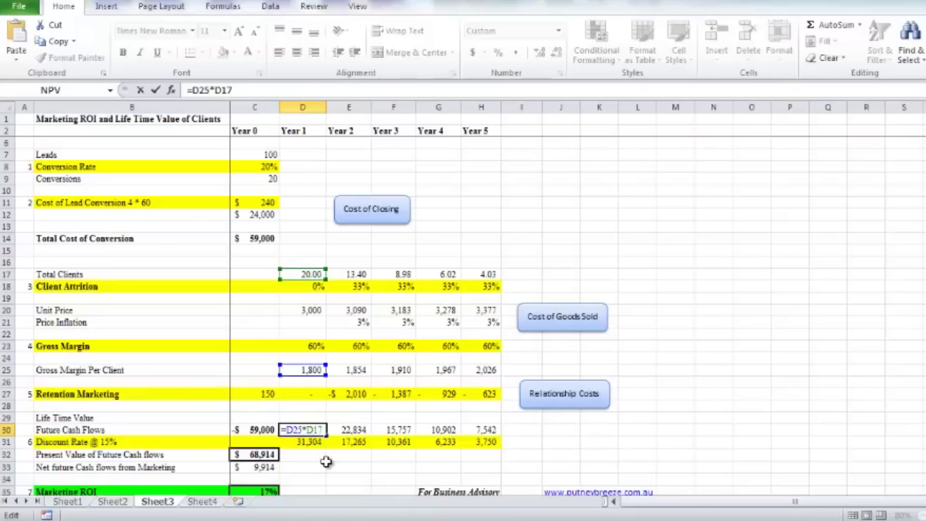
{"action": "key", "text": "Return"}
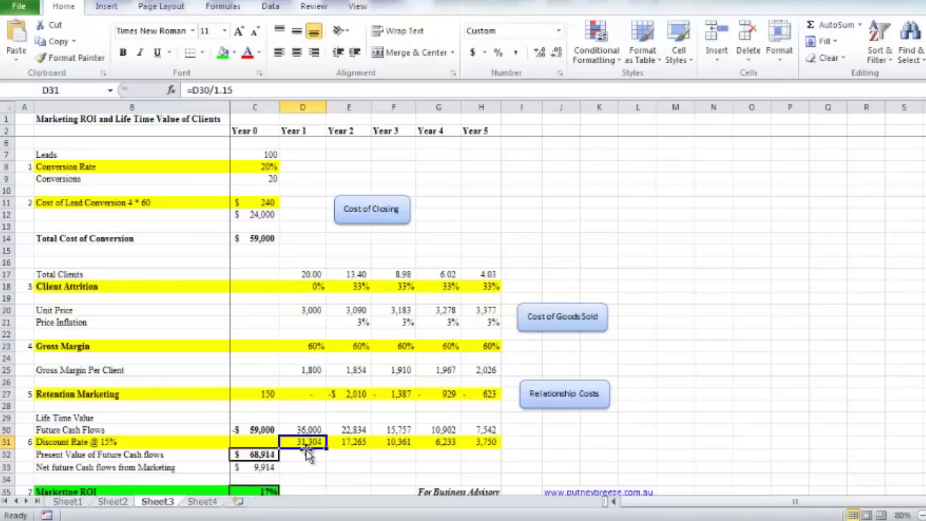
{"action": "left_click", "coordinate": [254, 431]}
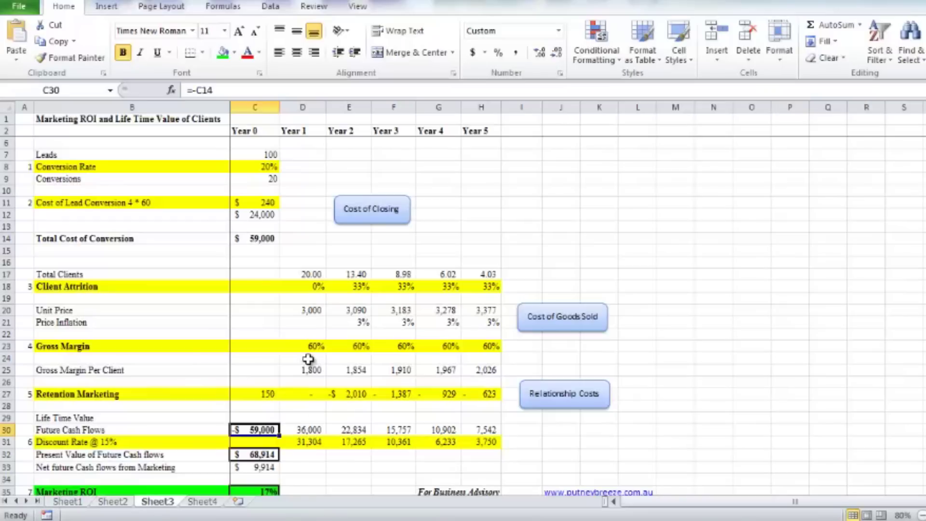
Commit Year 2 unit price =D20*(1+E21) after checking 33% attrition and 3% inflation, then review Year 2 formulas
{"action": "left_click", "coordinate": [357, 287]}
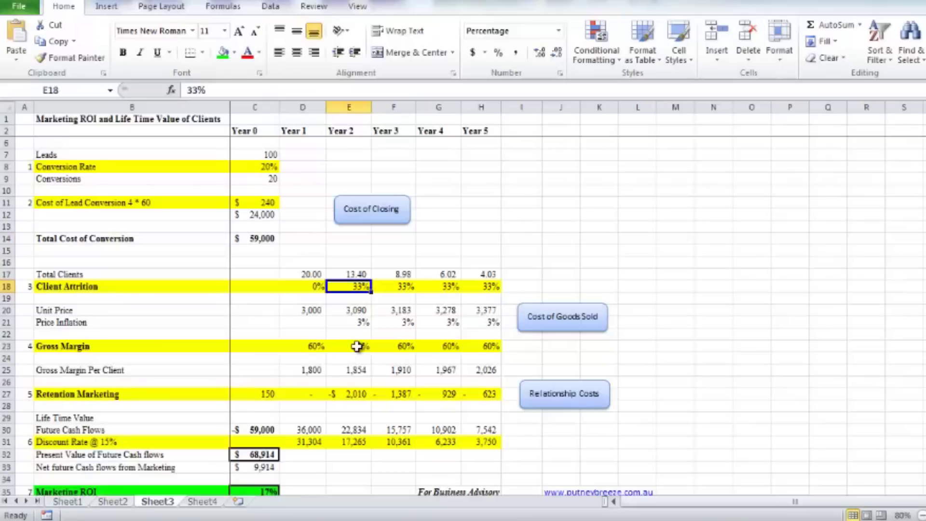
{"action": "left_click", "coordinate": [355, 275]}
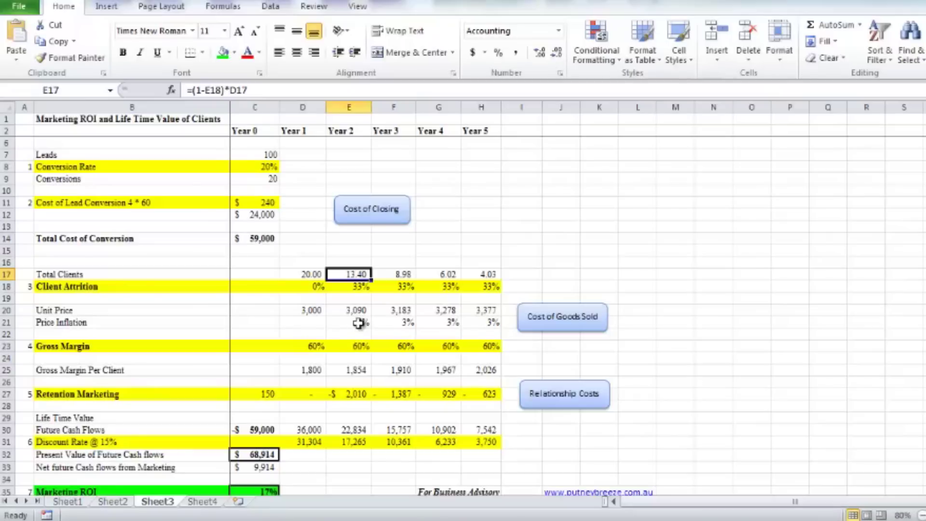
{"action": "left_click", "coordinate": [360, 322]}
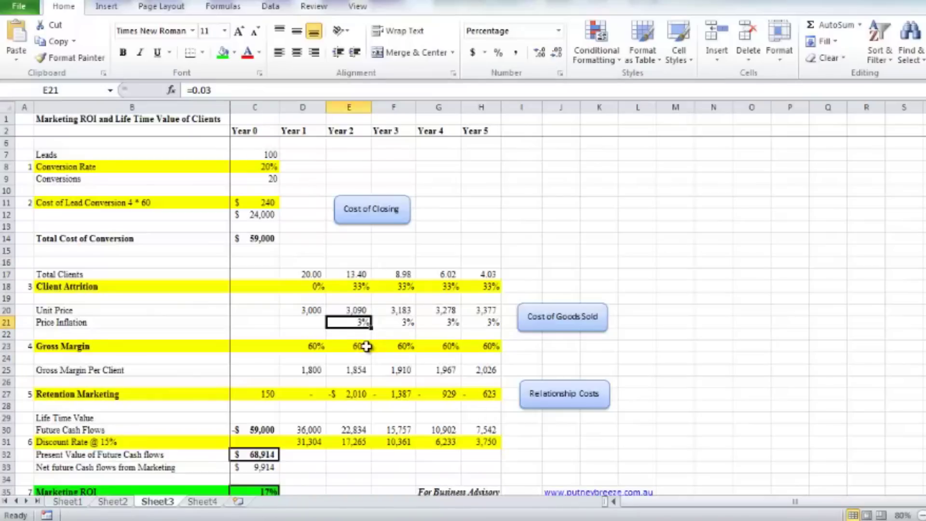
{"action": "left_click", "coordinate": [355, 308]}
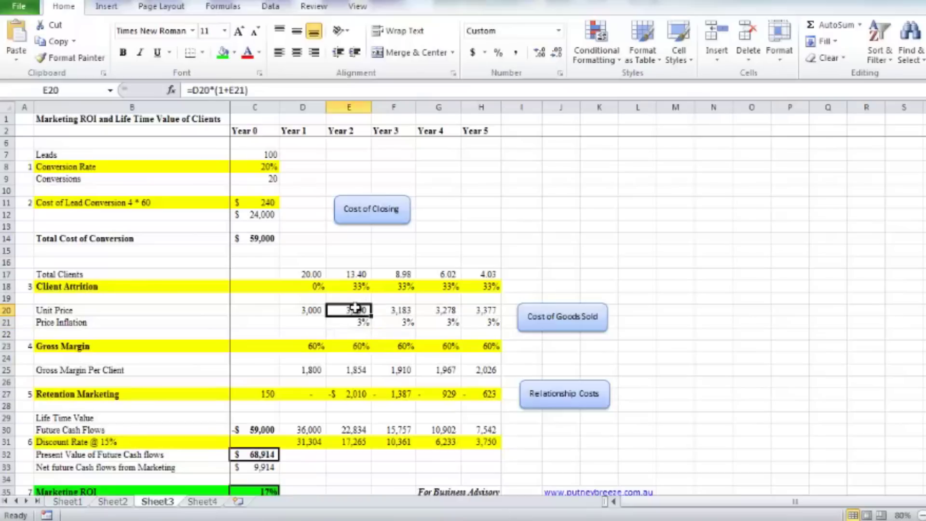
{"action": "double_click", "coordinate": [355, 307]}
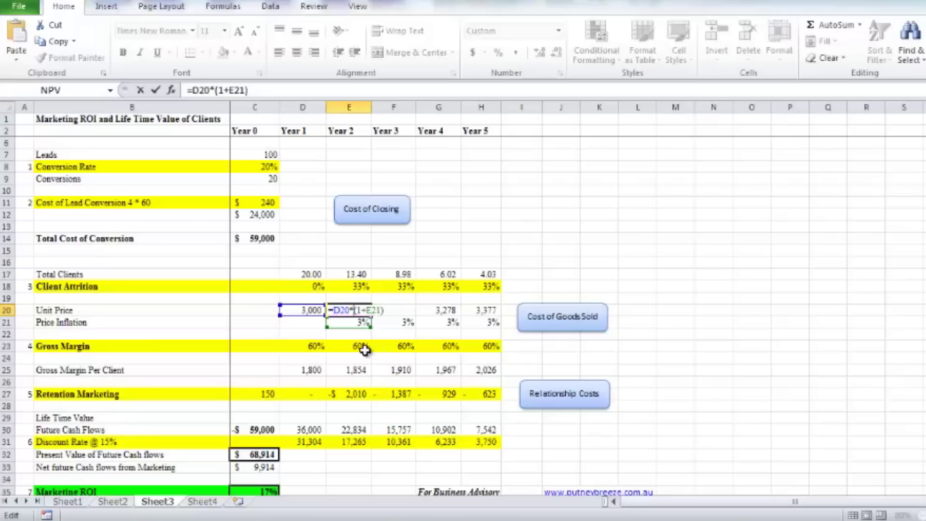
{"action": "key", "text": "Return"}
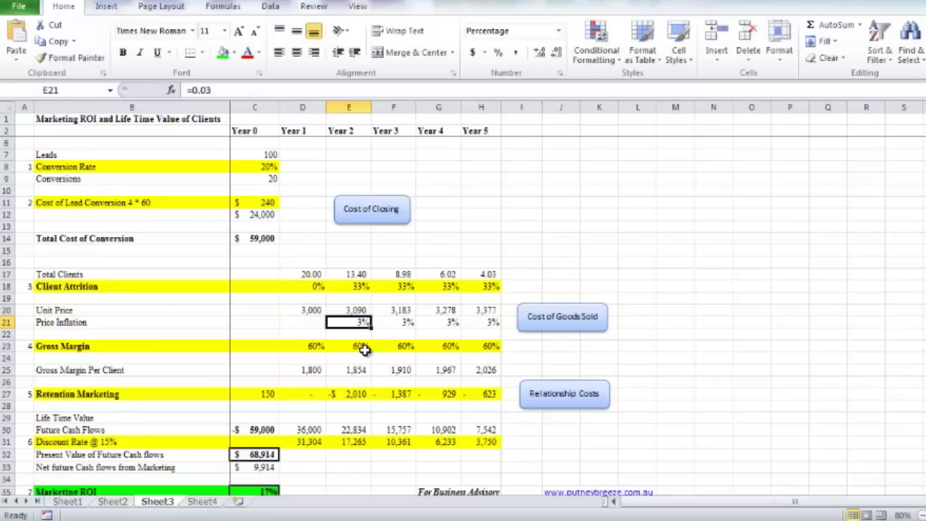
{"action": "left_click", "coordinate": [349, 372]}
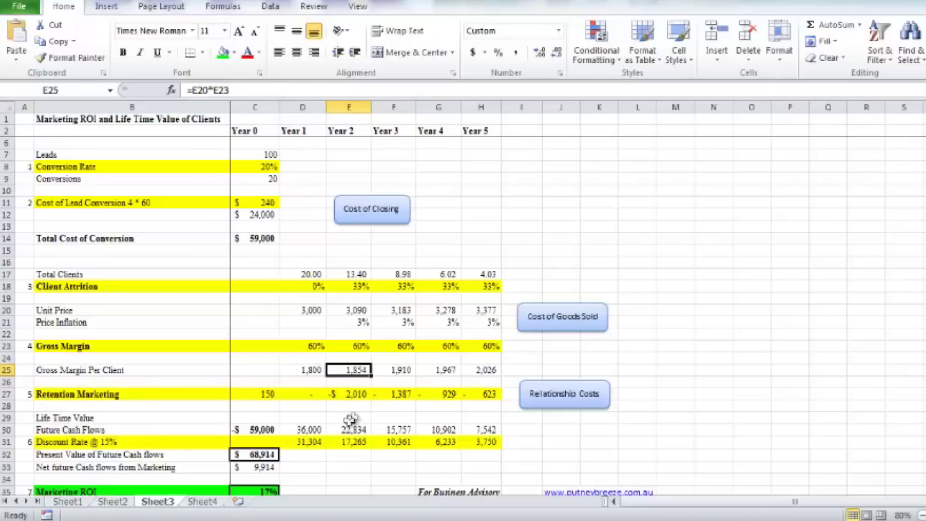
{"action": "left_click", "coordinate": [356, 396]}
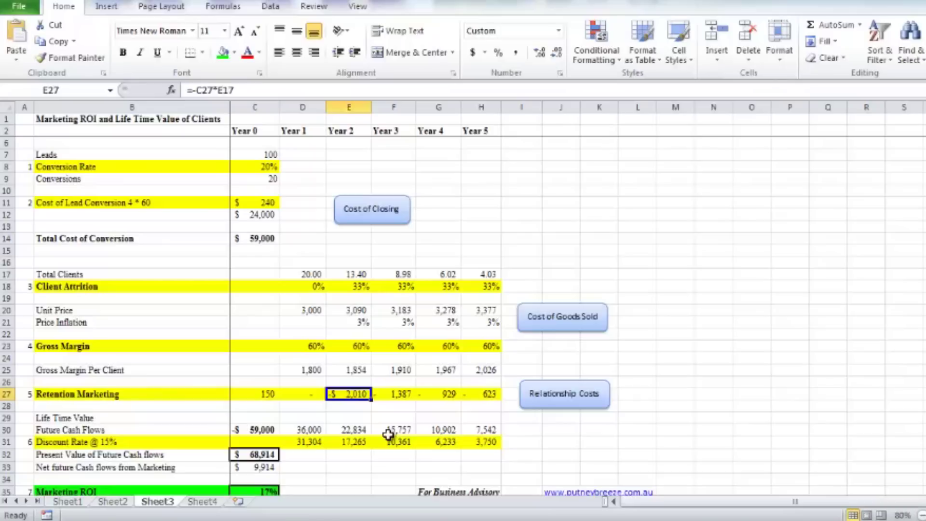
{"action": "left_click", "coordinate": [340, 429]}
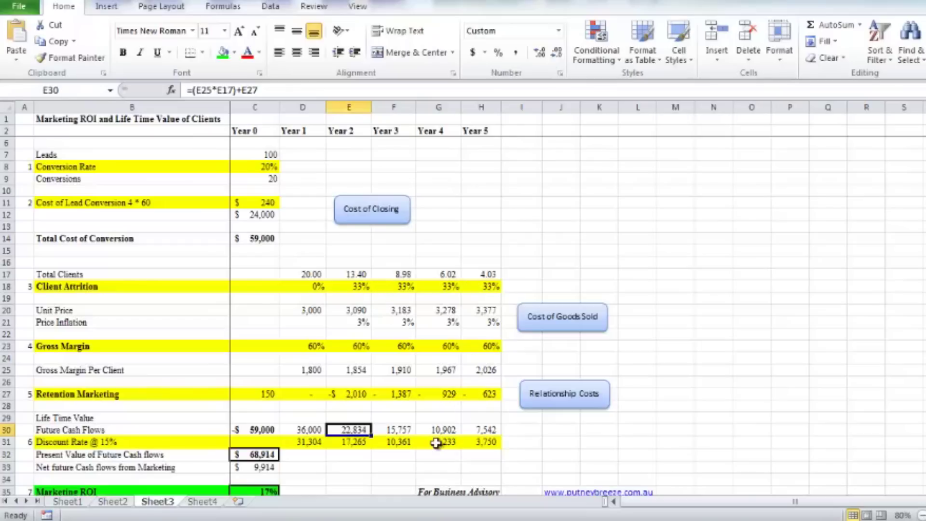
{"action": "scroll", "coordinate": [436, 443], "scroll_direction": "down", "scroll_amount": 1}
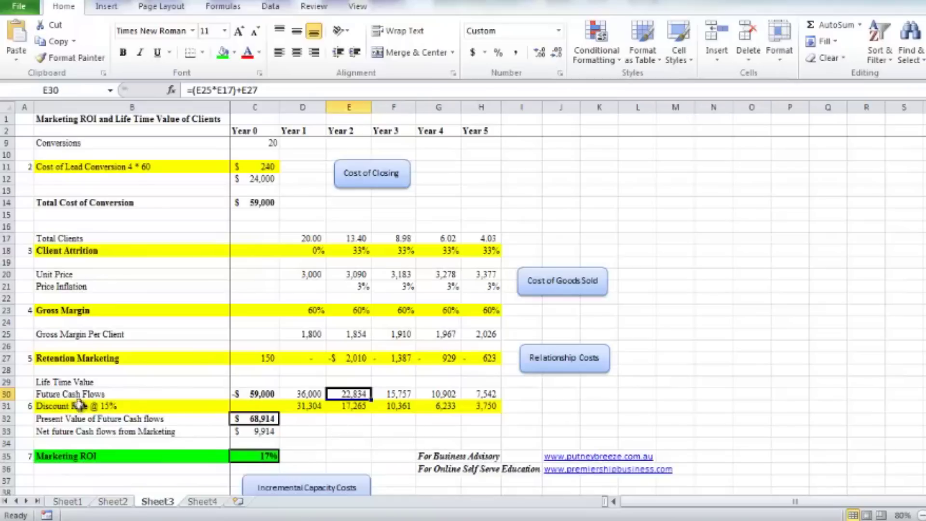
{"action": "left_click_drag", "start_coordinate": [264, 393], "coordinate": [474, 393]}
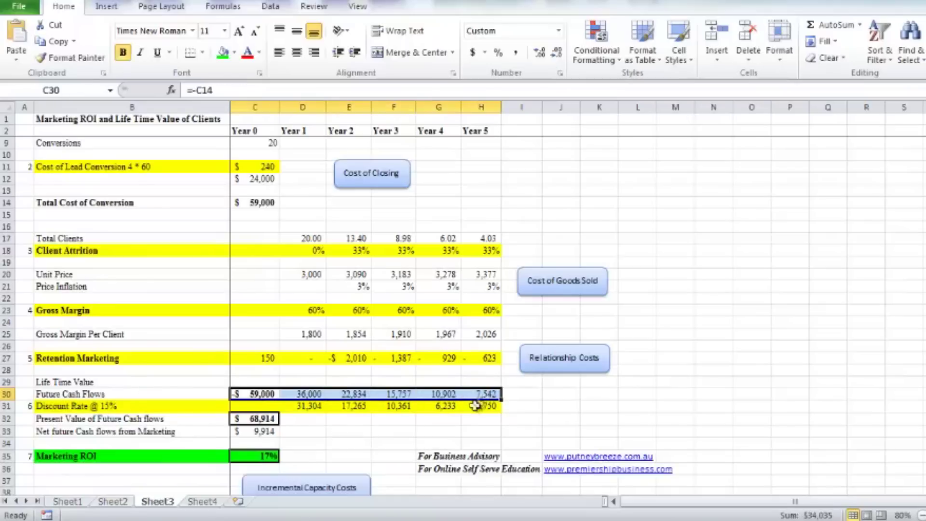
{"action": "left_click", "coordinate": [393, 436]}
{"action": "left_click", "coordinate": [256, 396]}
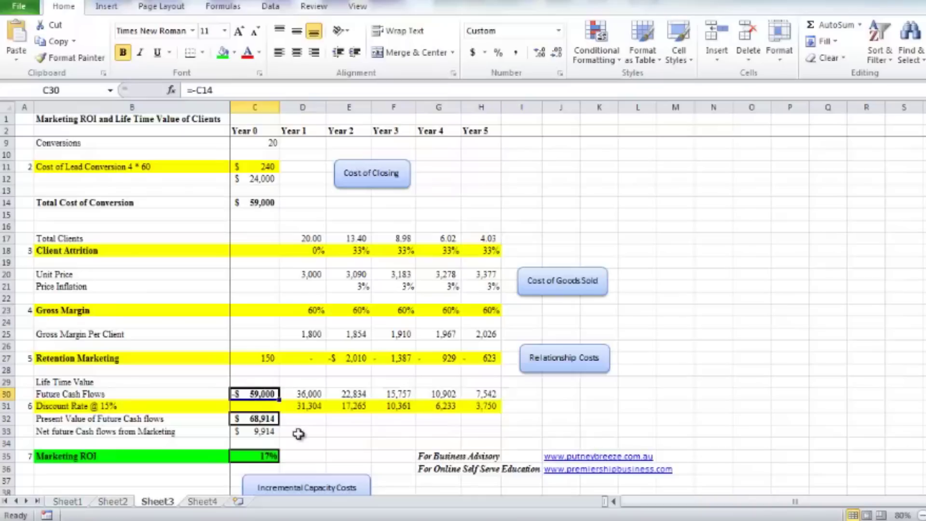
{"action": "left_click", "coordinate": [341, 441]}
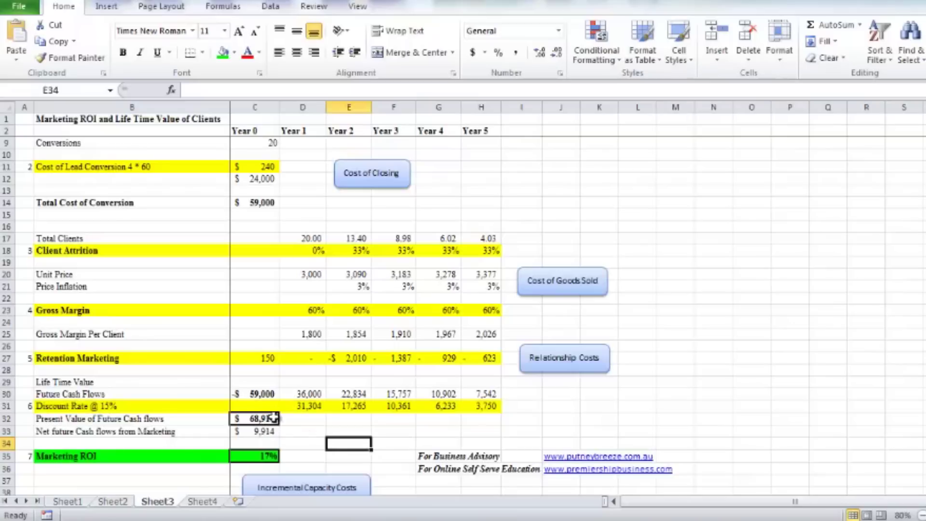
{"action": "left_click_drag", "start_coordinate": [300, 407], "coordinate": [478, 407]}
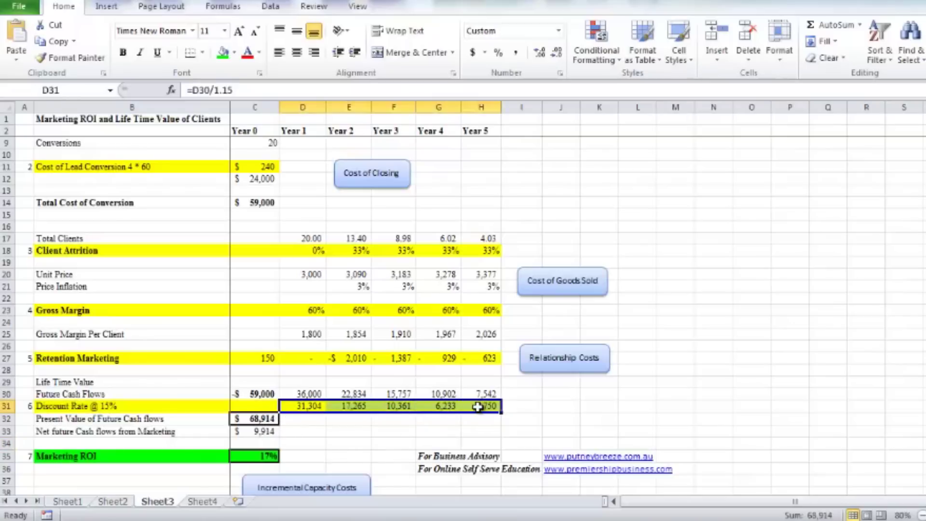
{"action": "left_click", "coordinate": [343, 432]}
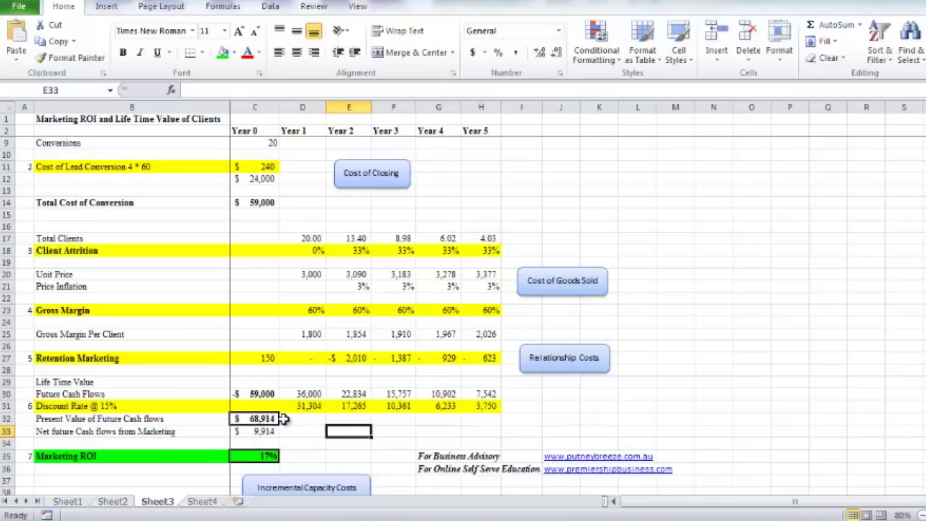
{"action": "left_click", "coordinate": [316, 406]}
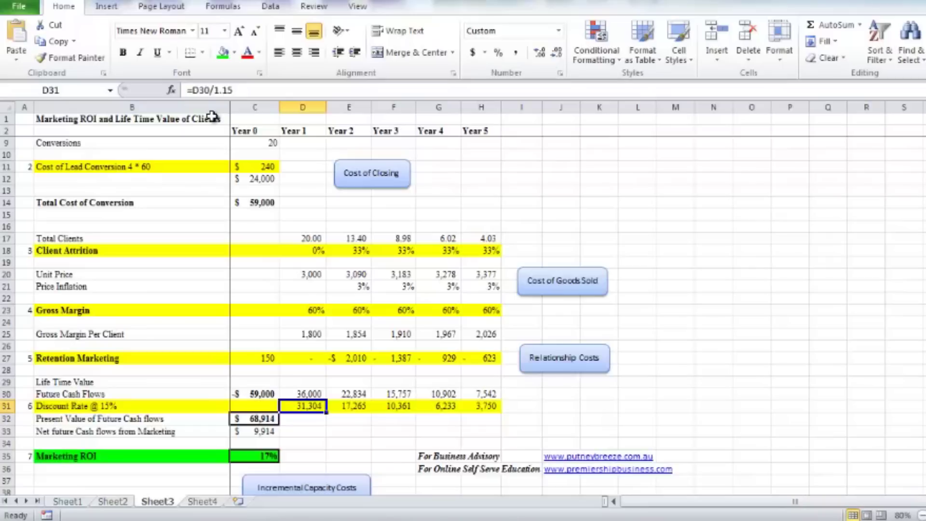
{"action": "left_click", "coordinate": [342, 419]}
{"action": "key", "text": "Up"}
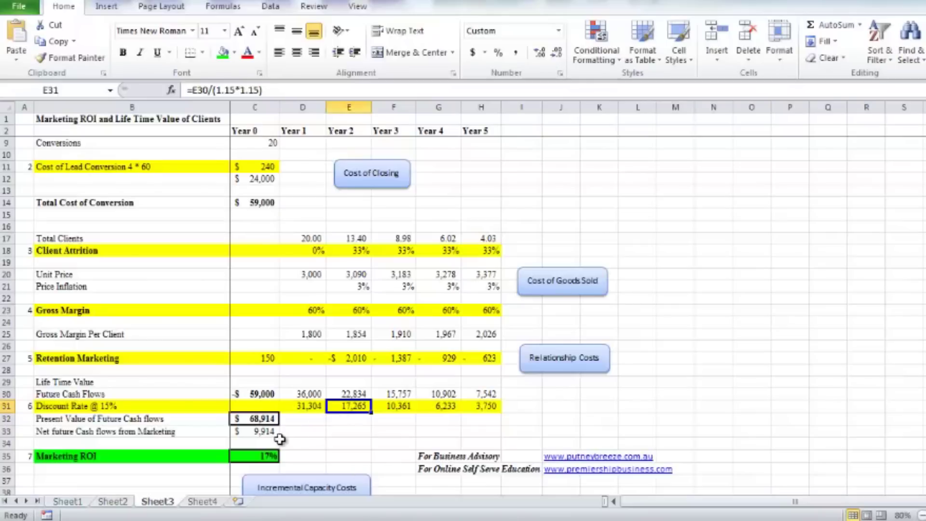
{"action": "left_click", "coordinate": [316, 441]}
{"action": "left_click", "coordinate": [264, 419]}
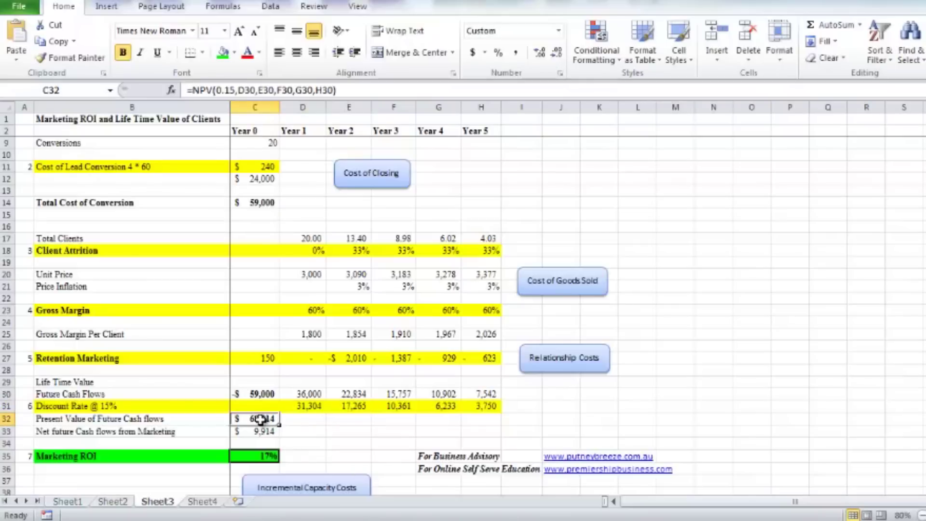
{"action": "left_click", "coordinate": [528, 434]}
Insert the NPV function into I33 from the Financial category of the function list
{"action": "left_click", "coordinate": [171, 91]}
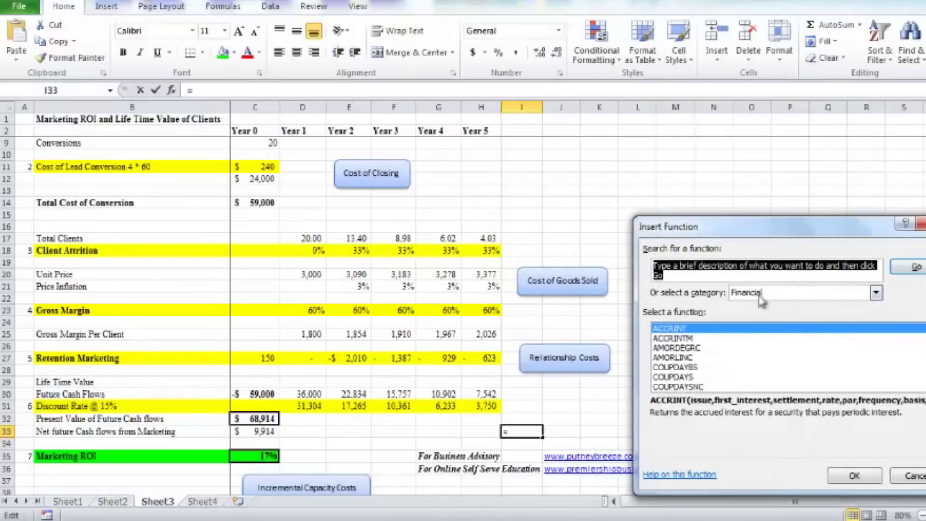
{"action": "left_click", "coordinate": [876, 293]}
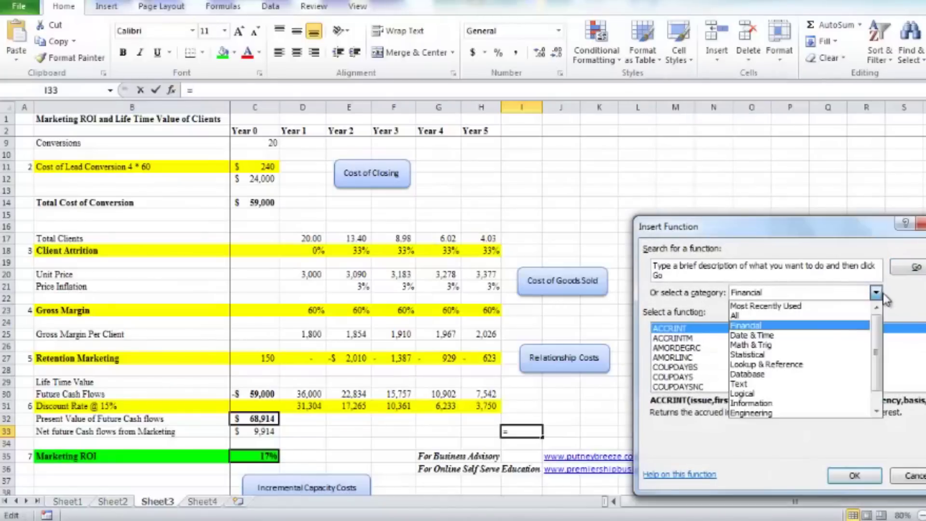
{"action": "left_click", "coordinate": [813, 326]}
{"action": "scroll", "coordinate": [786, 357], "scroll_direction": "down", "scroll_amount": 7}
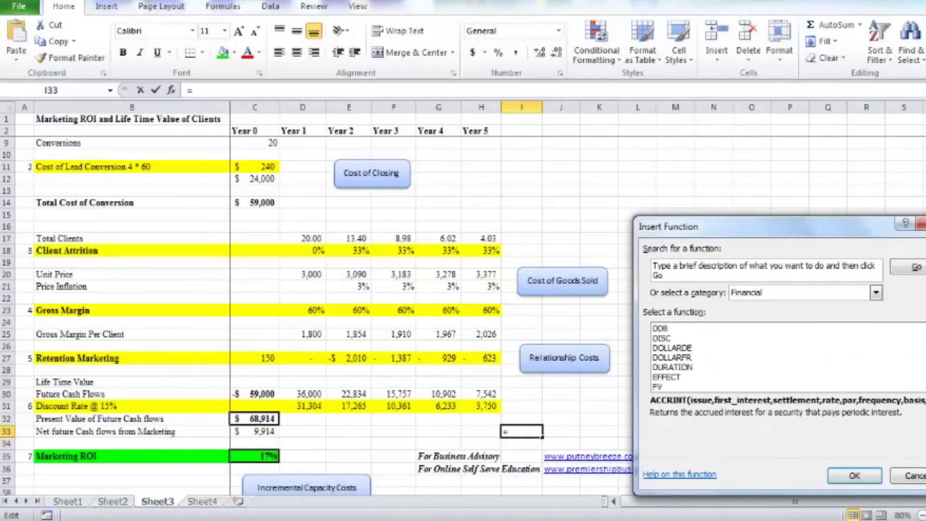
{"action": "scroll", "coordinate": [787, 357], "scroll_direction": "down", "scroll_amount": 6}
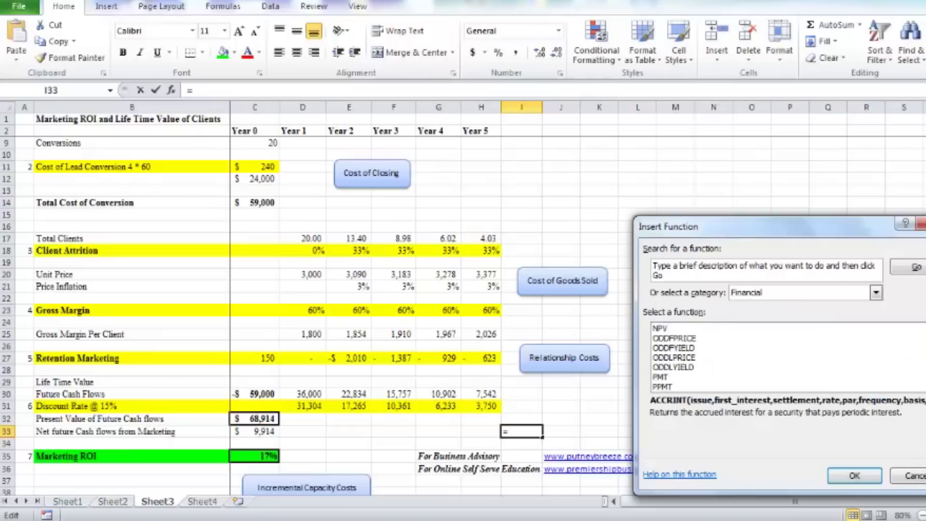
{"action": "scroll", "coordinate": [786, 357], "scroll_direction": "down", "scroll_amount": 3}
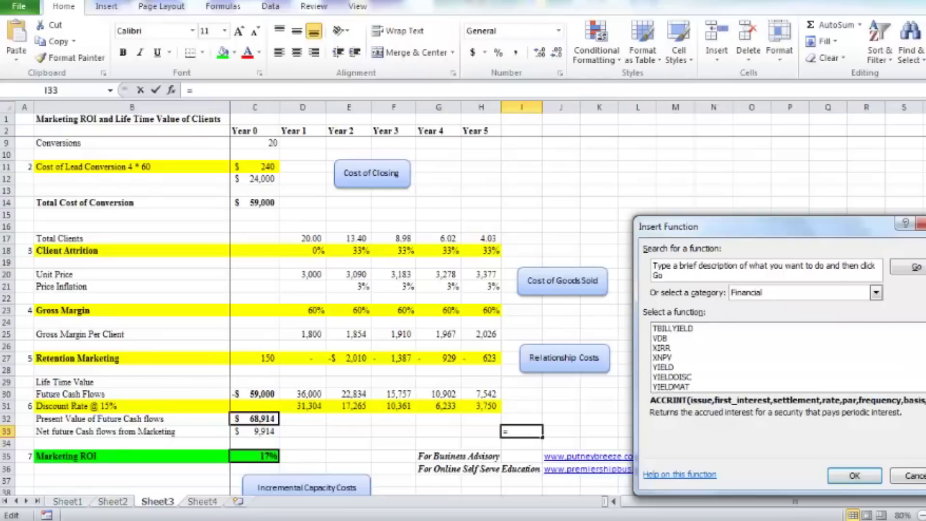
{"action": "scroll", "coordinate": [787, 357], "scroll_direction": "up", "scroll_amount": 8}
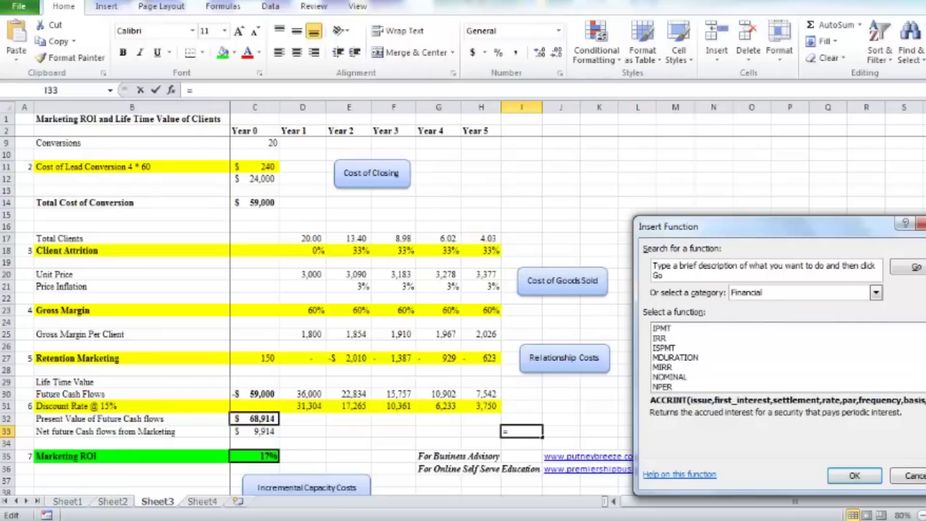
{"action": "scroll", "coordinate": [714, 391], "scroll_direction": "down", "scroll_amount": 1}
{"action": "left_click", "coordinate": [693, 388]}
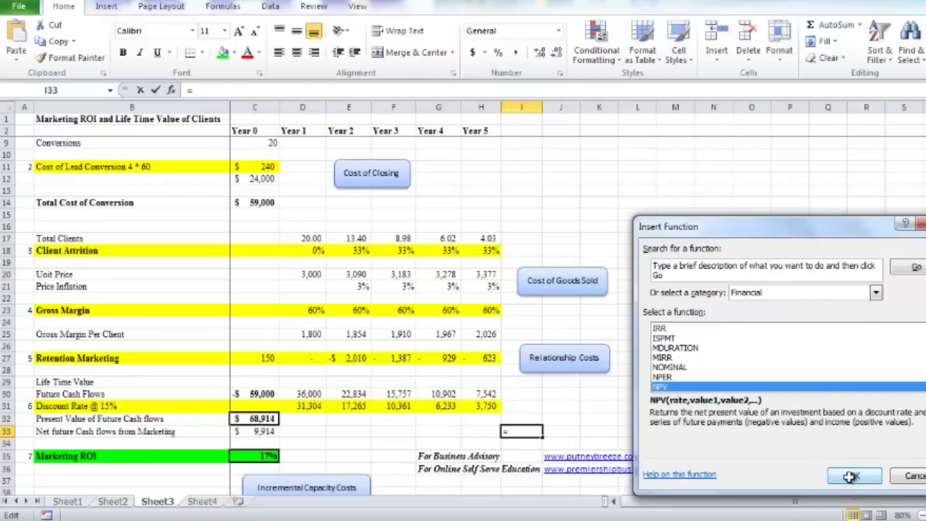
{"action": "left_click", "coordinate": [850, 476]}
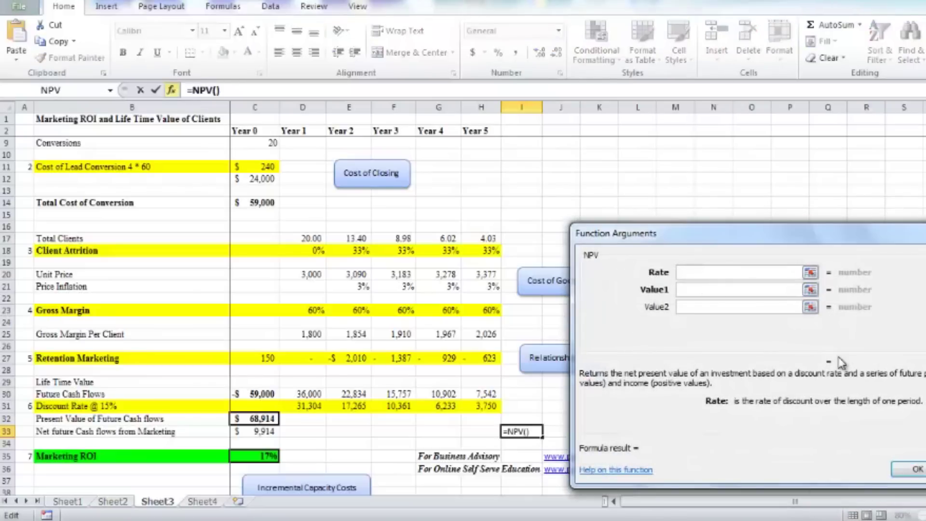
Enter rate .15 and first trial values D31 and E31 in the NPV arguments
{"action": "type", "text": ".15"}
{"action": "key", "text": "BackSpace"}
{"action": "key", "text": "BackSpace"}
{"action": "key", "text": "BackSpace"}
{"action": "type", "text": ".15"}
{"action": "left_click", "coordinate": [686, 292]}
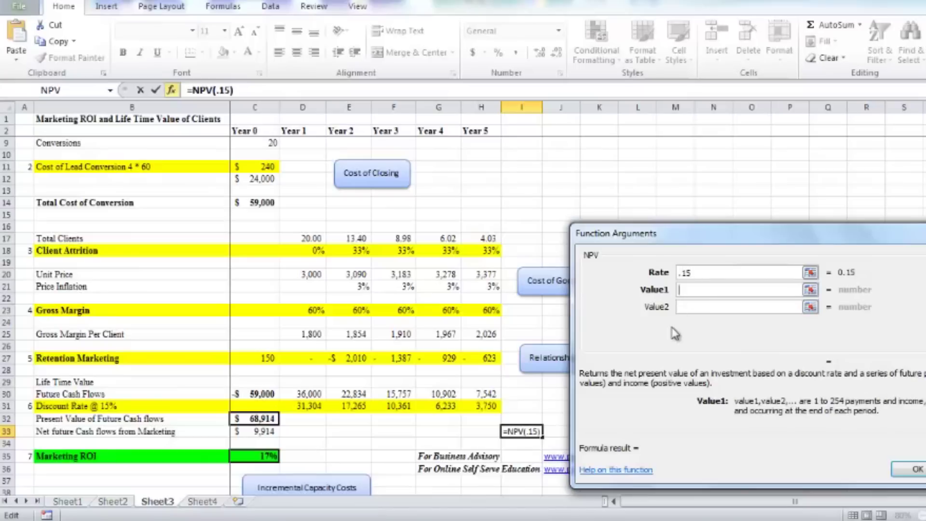
{"action": "left_click", "coordinate": [313, 406]}
{"action": "left_click", "coordinate": [730, 307]}
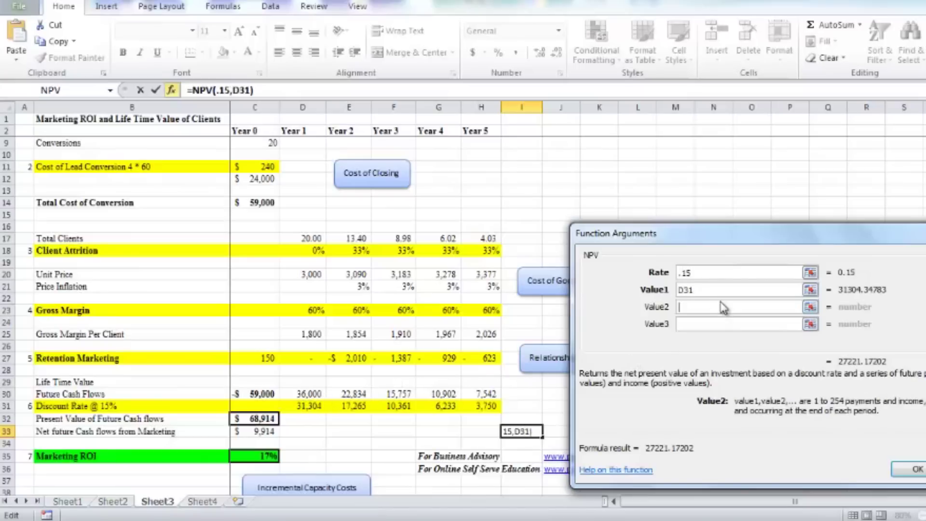
{"action": "left_click", "coordinate": [350, 408]}
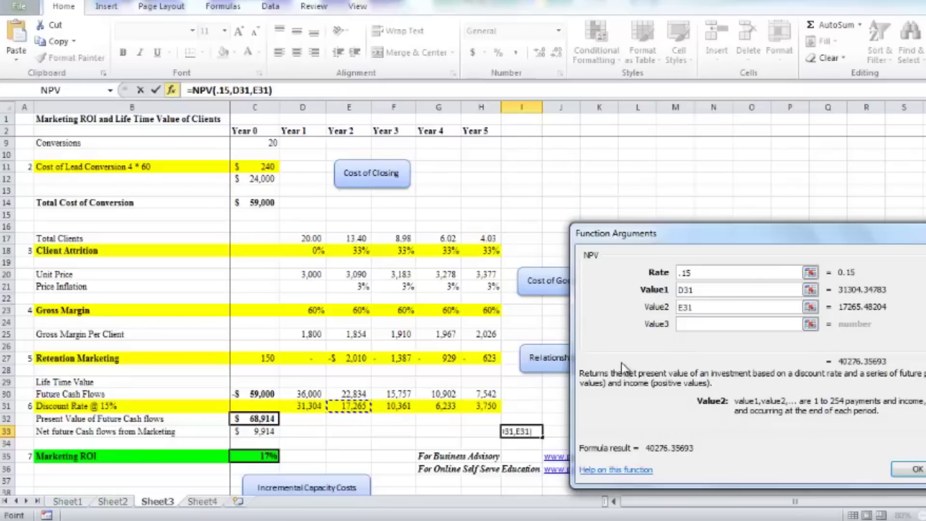
Replace the values with cash flows D30, E30 and F30, confirming =NPV(0.15,D30,E30,F30) in I33
{"action": "key", "text": "BackSpace"}
{"action": "key", "text": "BackSpace"}
{"action": "key", "text": "BackSpace"}
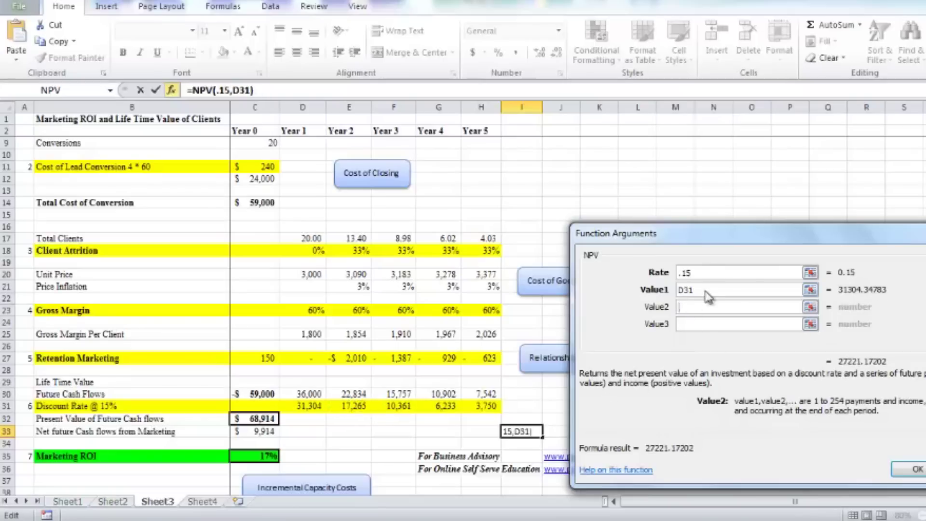
{"action": "left_click", "coordinate": [707, 290]}
{"action": "key", "text": "BackSpace"}
{"action": "key", "text": "BackSpace"}
{"action": "key", "text": "BackSpace"}
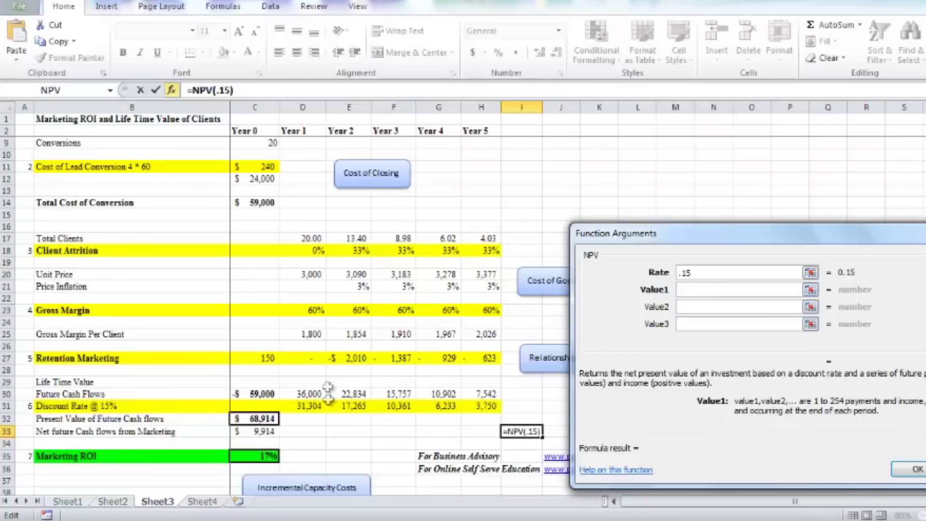
{"action": "left_click", "coordinate": [309, 394]}
{"action": "left_click", "coordinate": [690, 308]}
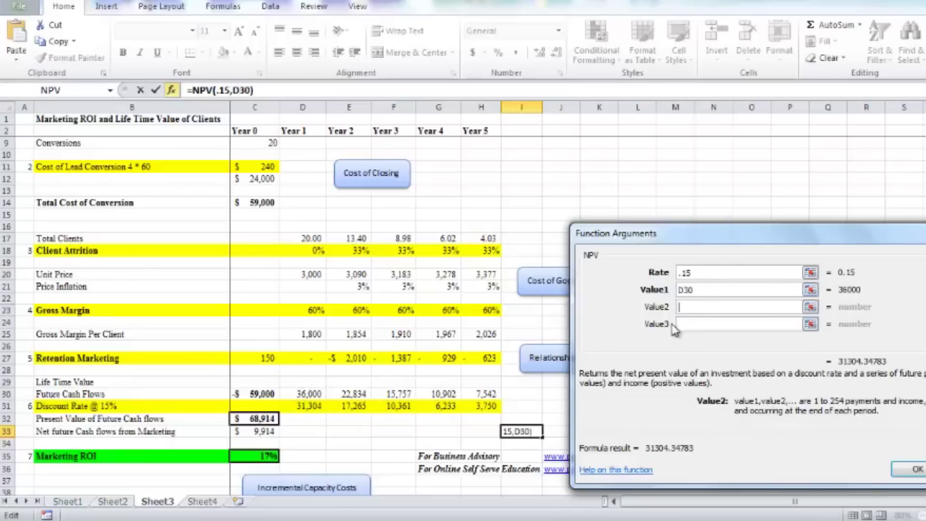
{"action": "left_click", "coordinate": [349, 394]}
{"action": "left_click", "coordinate": [690, 324]}
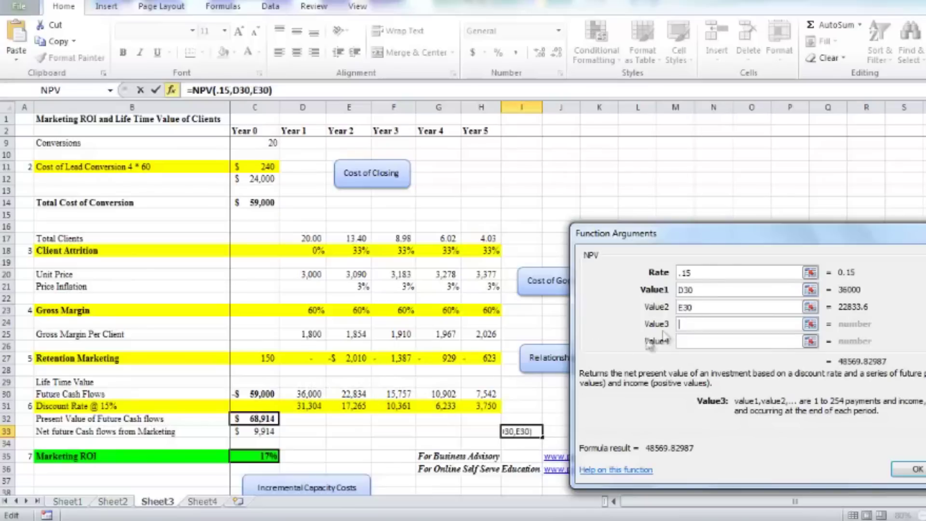
{"action": "left_click", "coordinate": [393, 394]}
{"action": "left_click", "coordinate": [918, 471]}
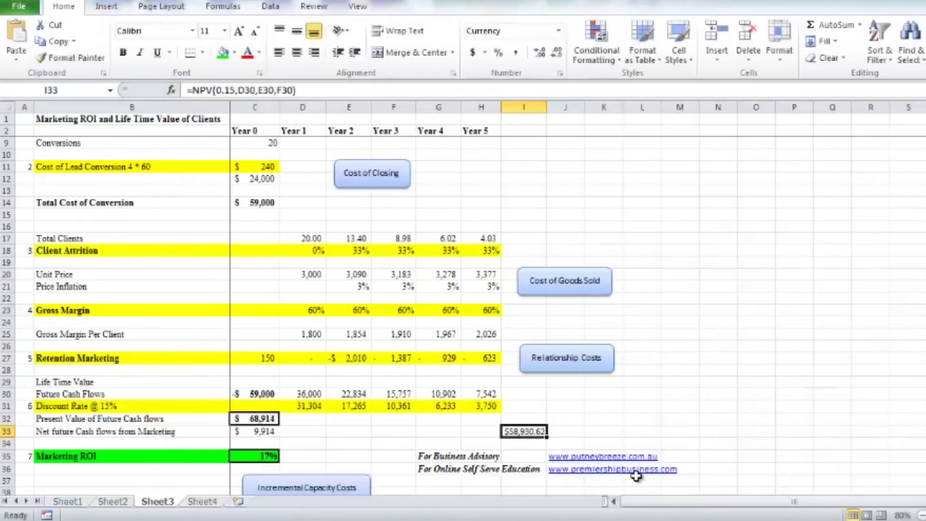
{"action": "key", "text": "F2"}
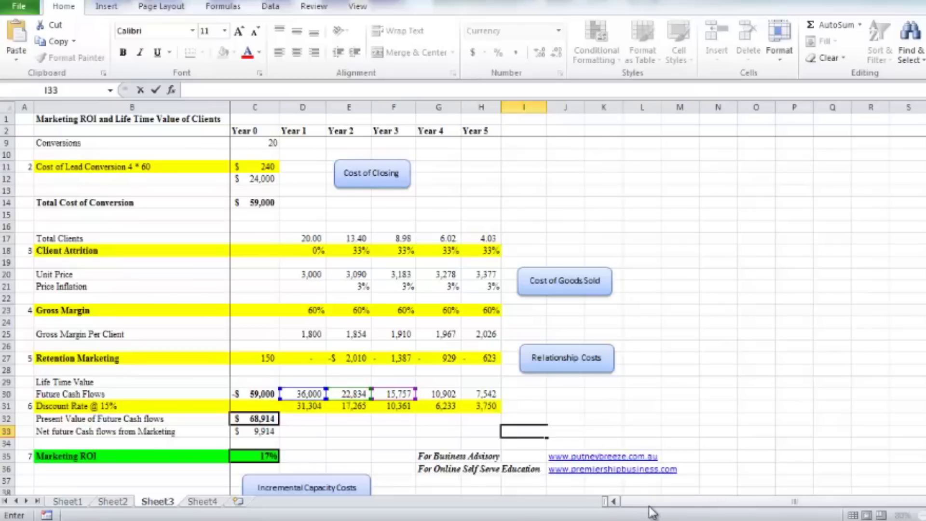
Clear the trial NPV from I33 and inspect C32's NPV formula without changing it
{"action": "key", "text": "Return"}
{"action": "left_click", "coordinate": [259, 421]}
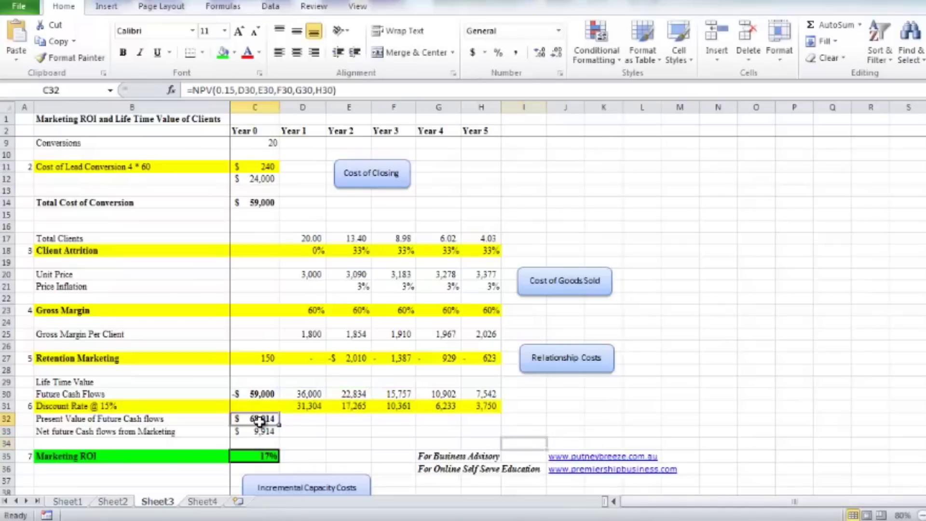
{"action": "double_click", "coordinate": [260, 421]}
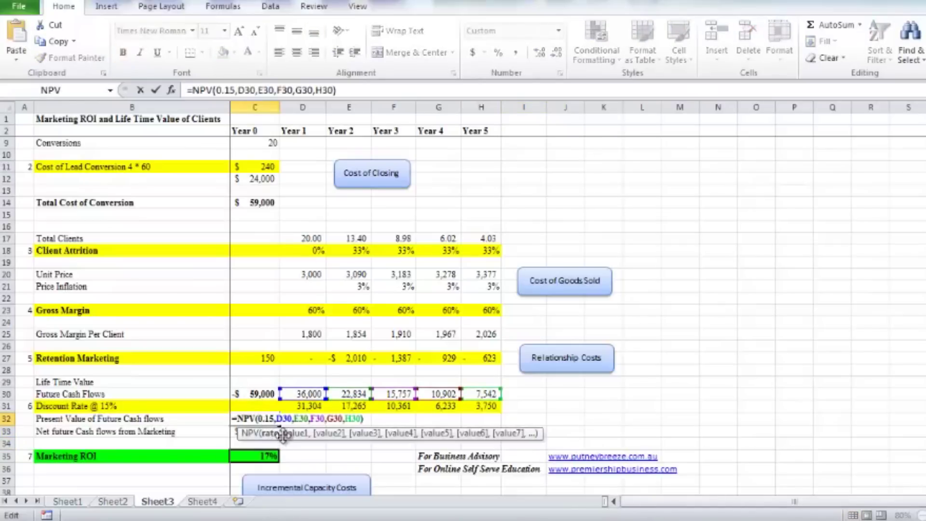
{"action": "key", "text": "Return"}
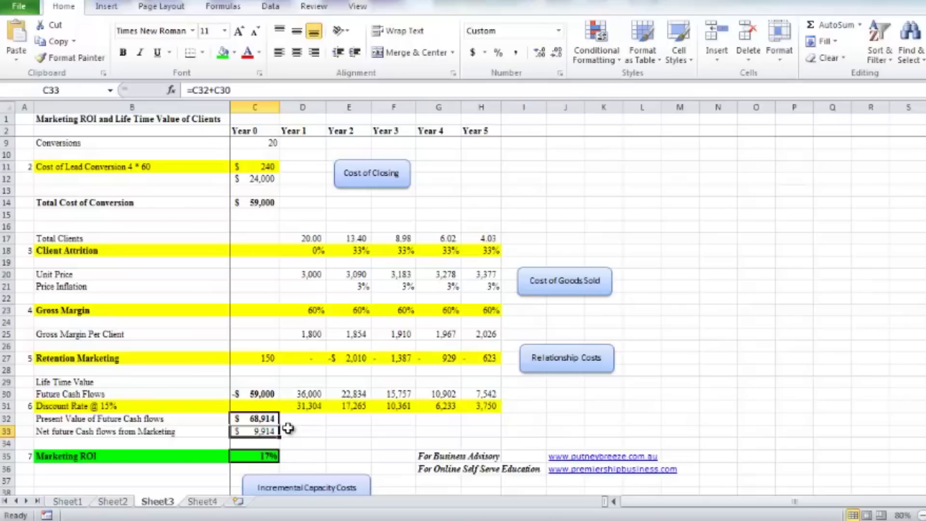
Review the present value formula in C32 and the net future cash flow formula in C33
{"action": "left_click", "coordinate": [252, 419]}
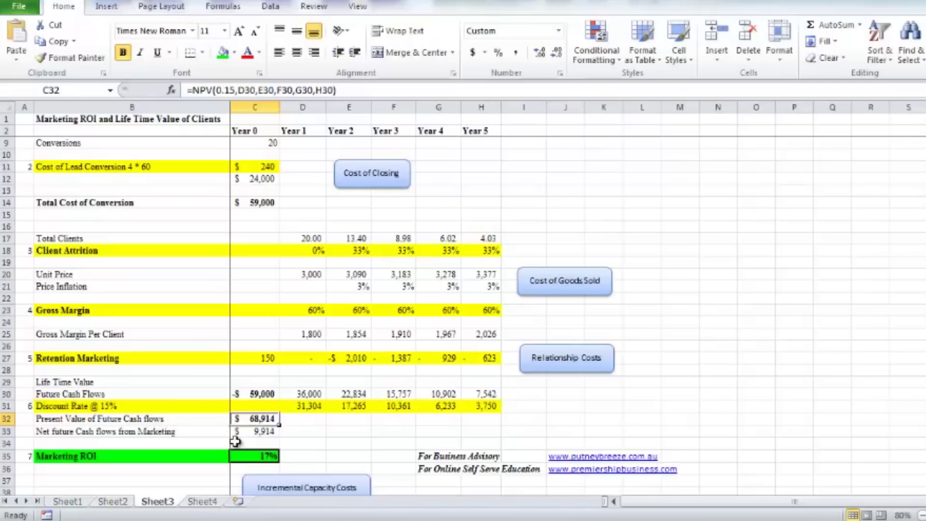
{"action": "scroll", "coordinate": [235, 441], "scroll_direction": "up", "scroll_amount": 1}
{"action": "scroll", "coordinate": [241, 444], "scroll_direction": "down", "scroll_amount": 1}
{"action": "left_click", "coordinate": [262, 431]}
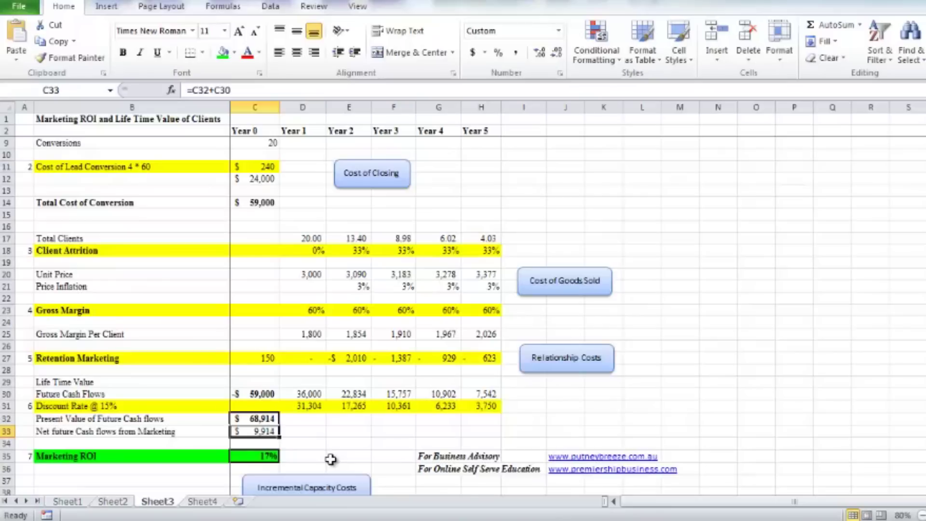
{"action": "scroll", "coordinate": [330, 459], "scroll_direction": "down", "scroll_amount": 1}
{"action": "left_click", "coordinate": [269, 422]}
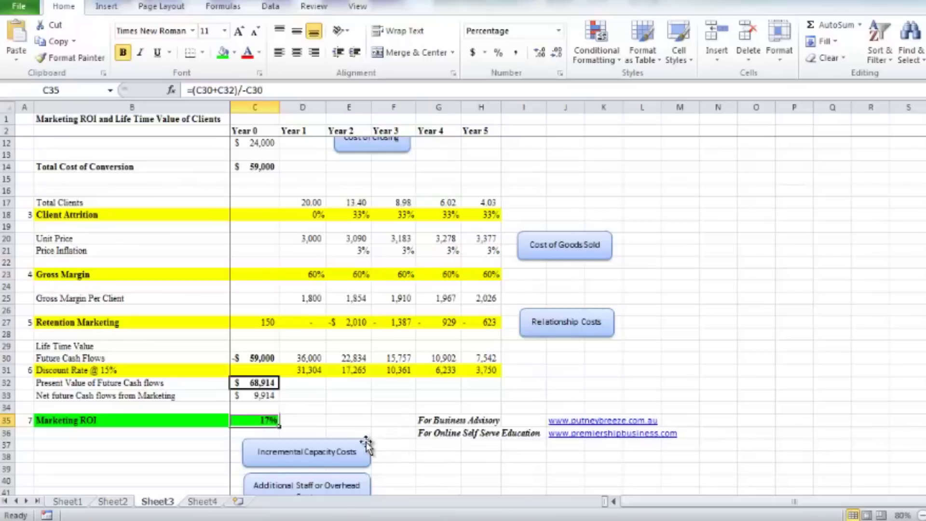
{"action": "scroll", "coordinate": [365, 441], "scroll_direction": "up", "scroll_amount": 2}
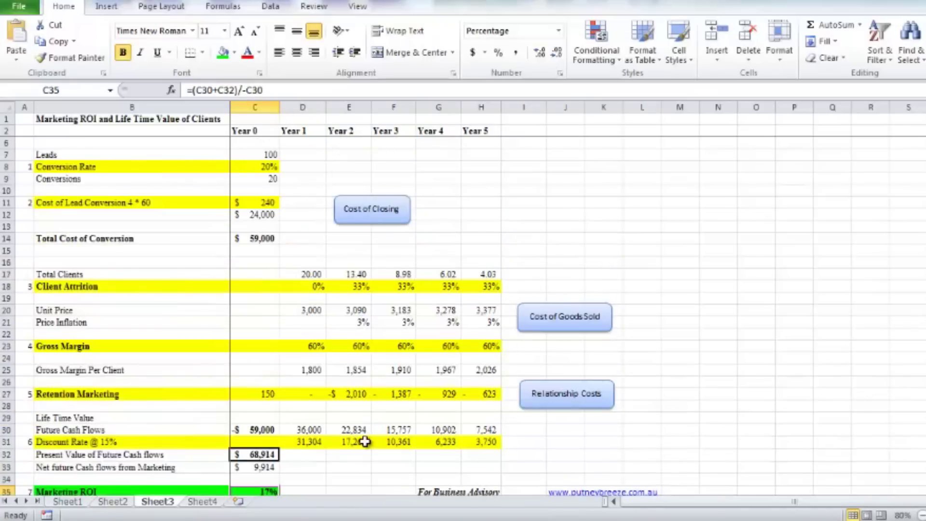
{"action": "scroll", "coordinate": [365, 441], "scroll_direction": "down", "scroll_amount": 1}
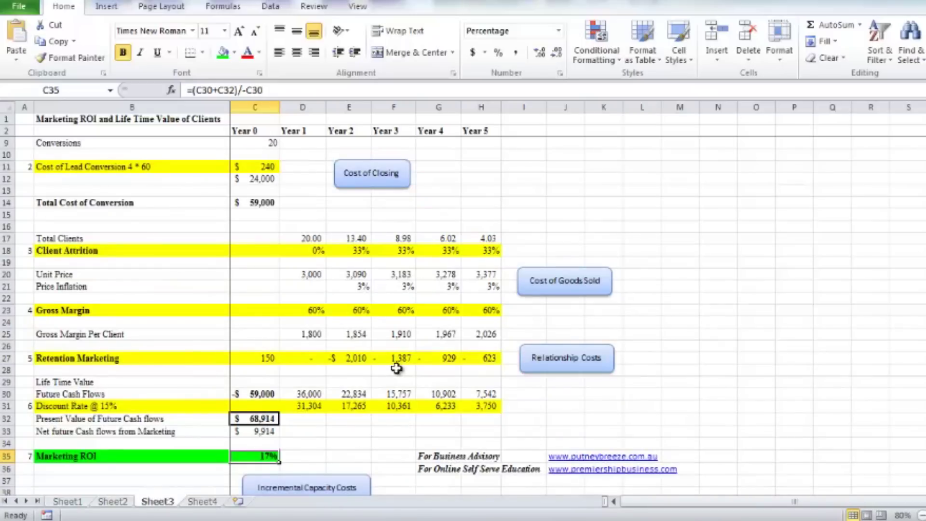
{"action": "scroll", "coordinate": [397, 369], "scroll_direction": "down", "scroll_amount": 1}
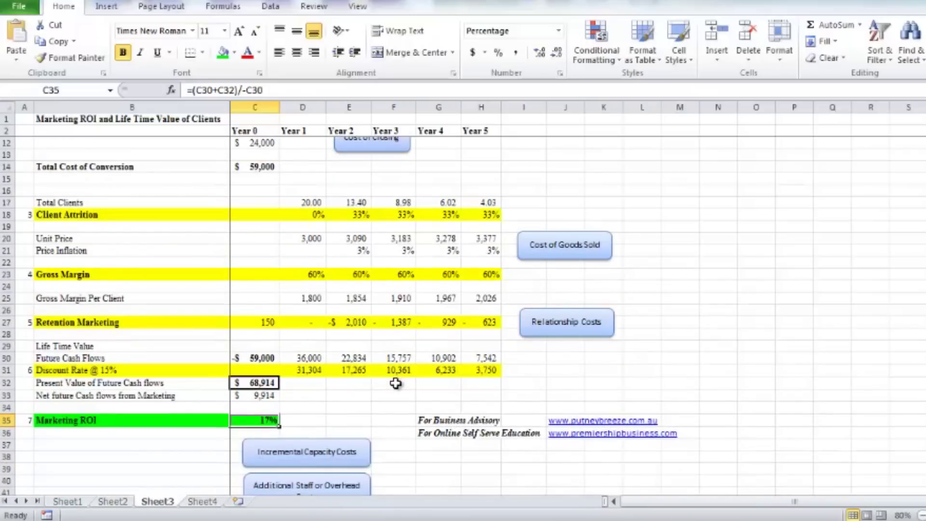
{"action": "scroll", "coordinate": [396, 383], "scroll_direction": "up", "scroll_amount": 3}
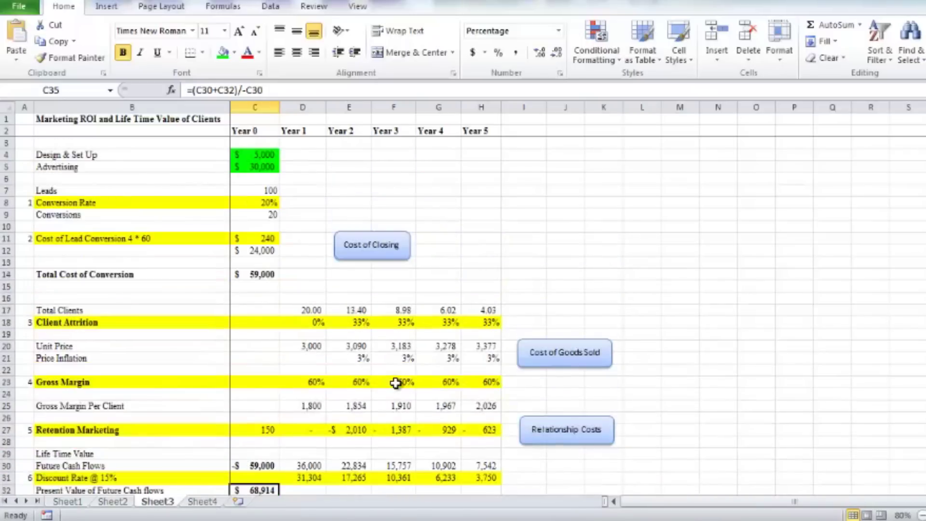
{"action": "left_click", "coordinate": [257, 205]}
{"action": "type", "text": ".15"}
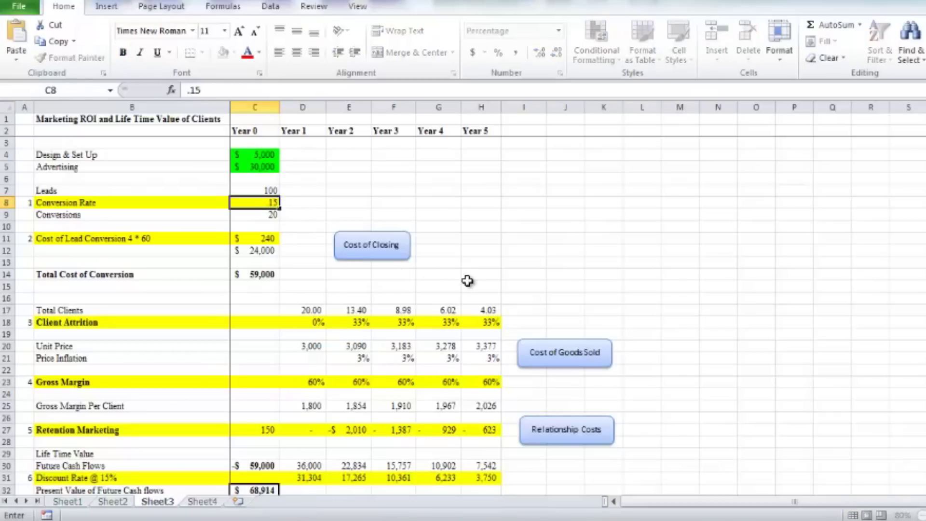
{"action": "key", "text": "Return"}
{"action": "scroll", "coordinate": [468, 281], "scroll_direction": "down", "scroll_amount": 3}
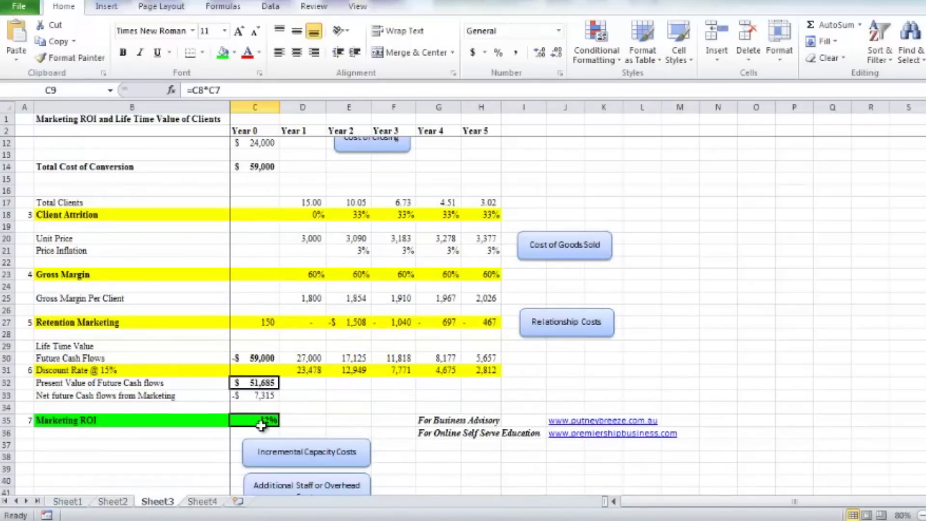
{"action": "scroll", "coordinate": [261, 426], "scroll_direction": "up", "scroll_amount": 3}
{"action": "left_click", "coordinate": [266, 201]}
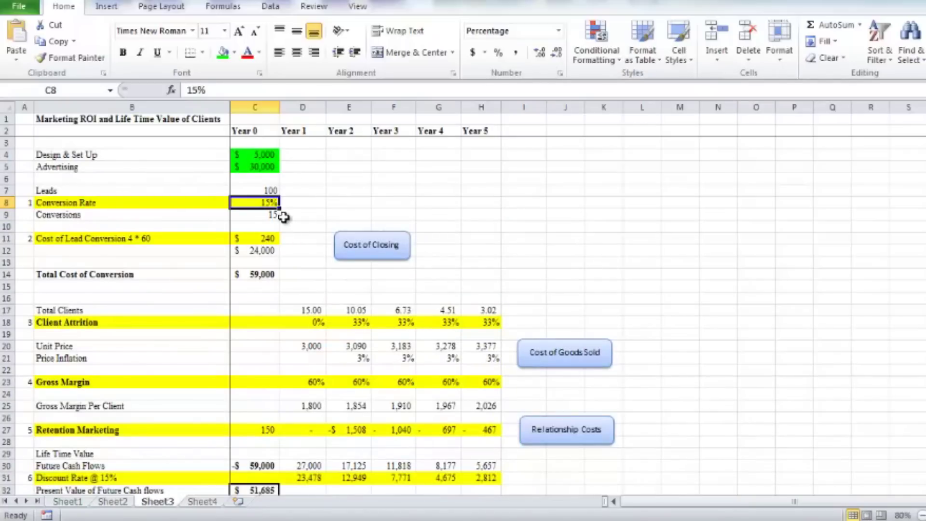
{"action": "type", "text": ".3"}
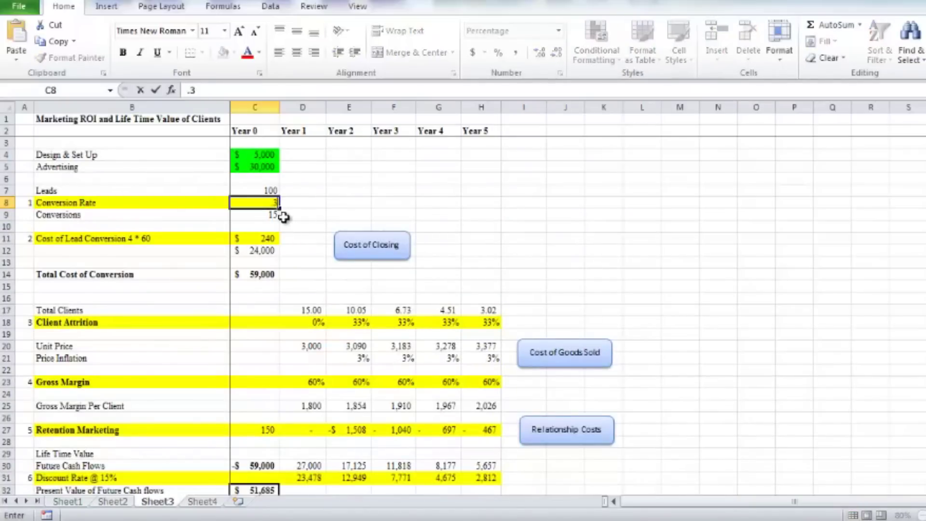
{"action": "key", "text": "Return"}
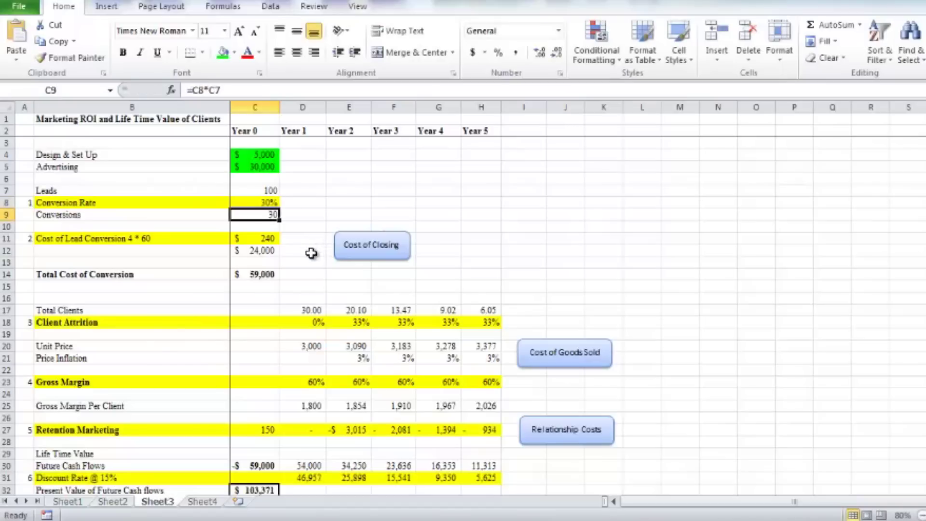
{"action": "scroll", "coordinate": [311, 253], "scroll_direction": "down", "scroll_amount": 2}
{"action": "left_click", "coordinate": [265, 457]}
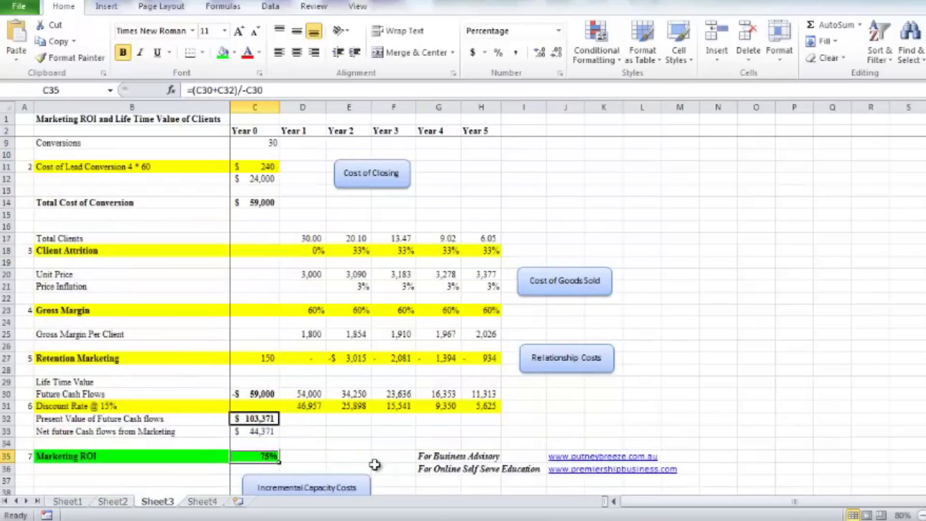
{"action": "scroll", "coordinate": [328, 289], "scroll_direction": "up", "scroll_amount": 1}
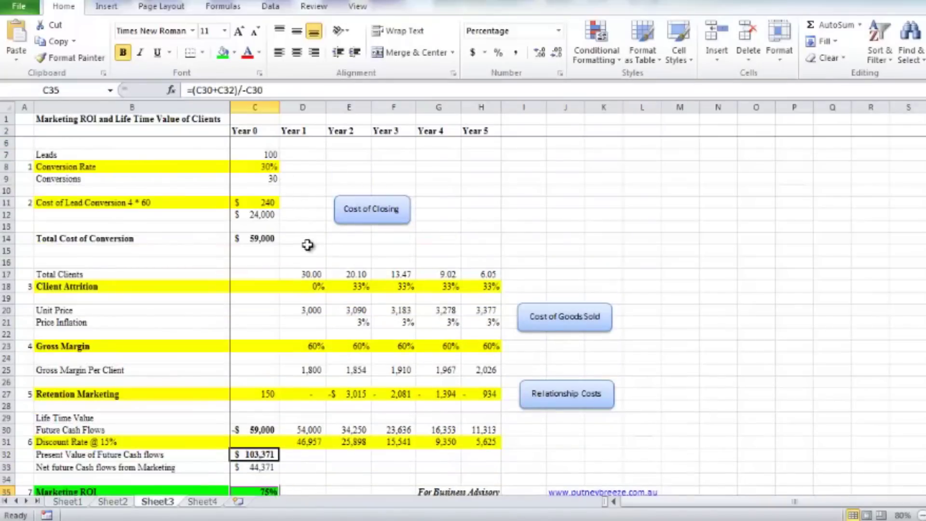
{"action": "left_click", "coordinate": [266, 176]}
{"action": "left_click", "coordinate": [266, 168]}
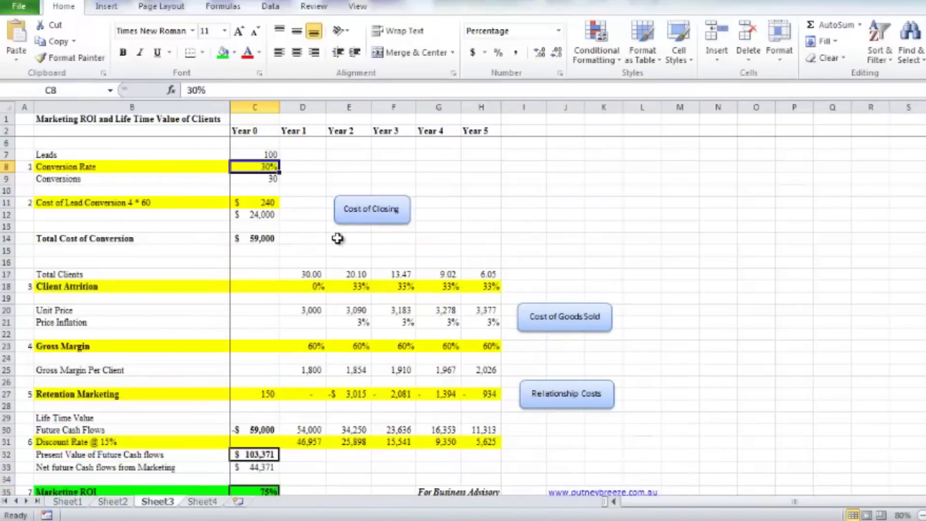
{"action": "type", "text": ".2"}
{"action": "key", "text": "Return"}
{"action": "type", "text": "."}
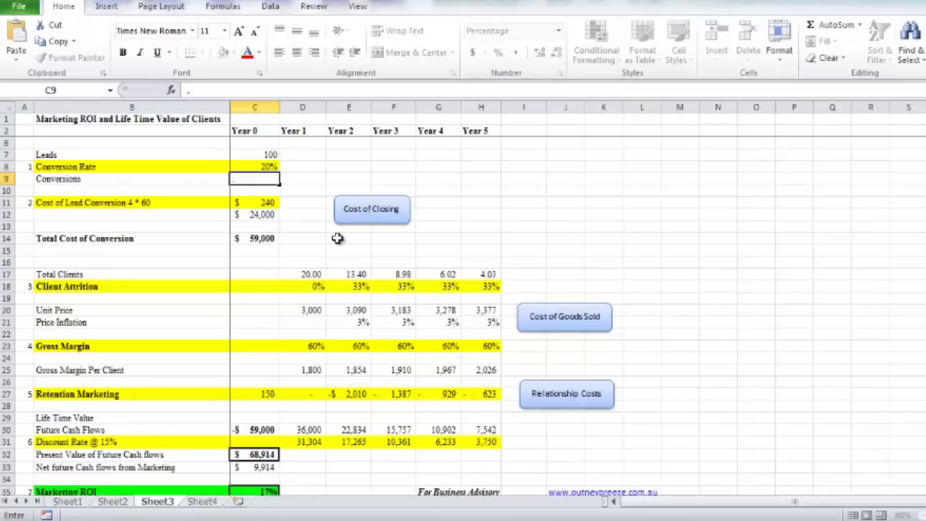
{"action": "key", "text": "Return"}
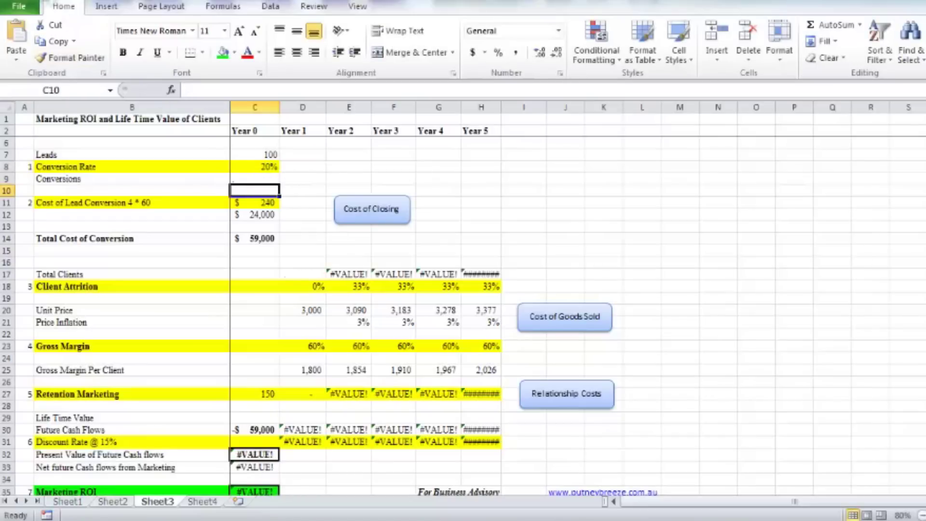
{"action": "left_click", "coordinate": [43, 1]}
{"action": "left_click", "coordinate": [310, 239]}
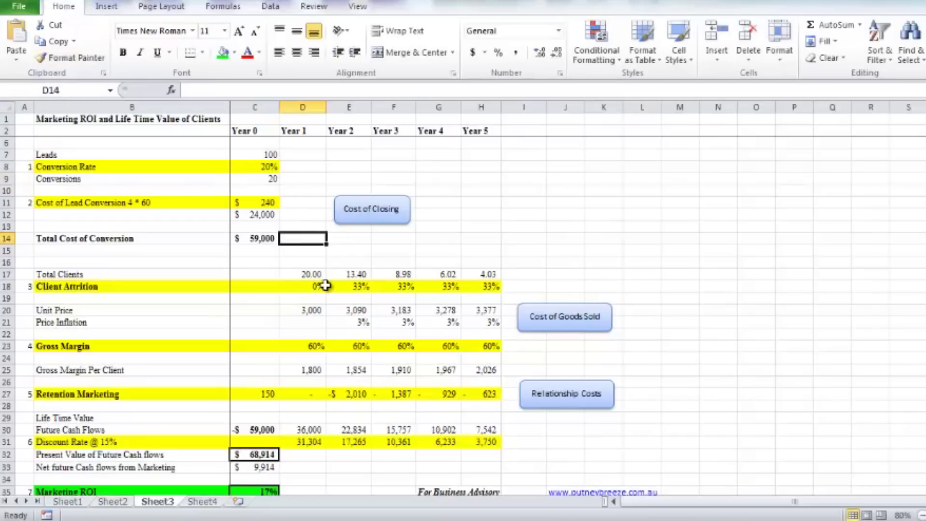
{"action": "scroll", "coordinate": [326, 286], "scroll_direction": "up", "scroll_amount": 1}
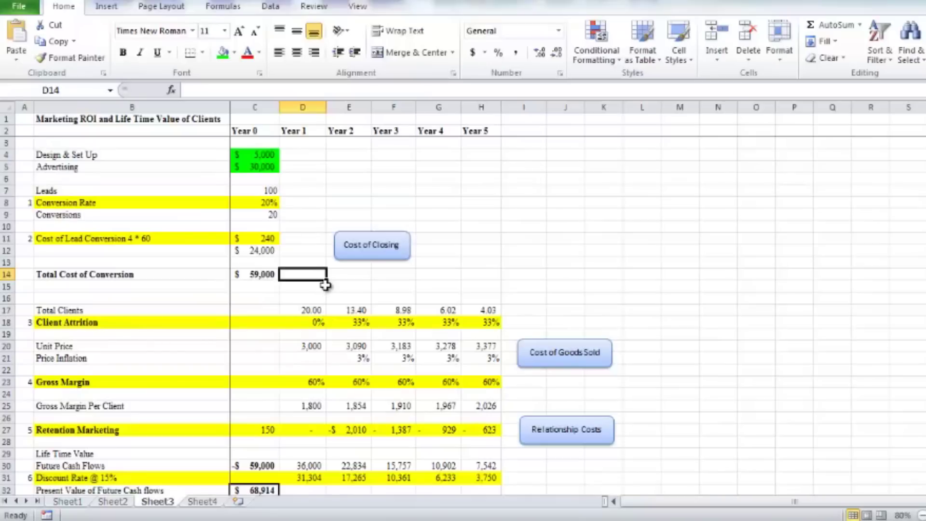
Try 150 leads in C7 and look over the recalculated model
{"action": "left_click", "coordinate": [273, 191]}
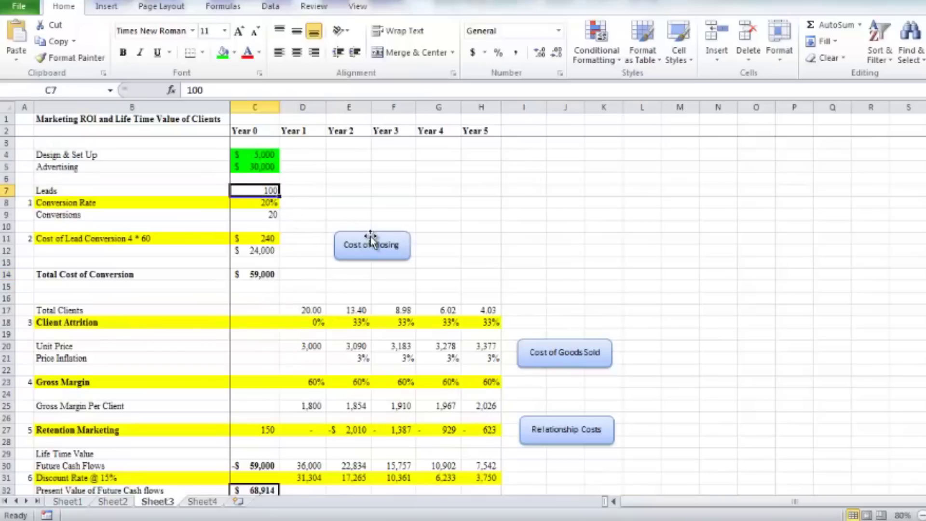
{"action": "type", "text": "150"}
{"action": "key", "text": "Return"}
{"action": "scroll", "coordinate": [371, 236], "scroll_direction": "down", "scroll_amount": 4}
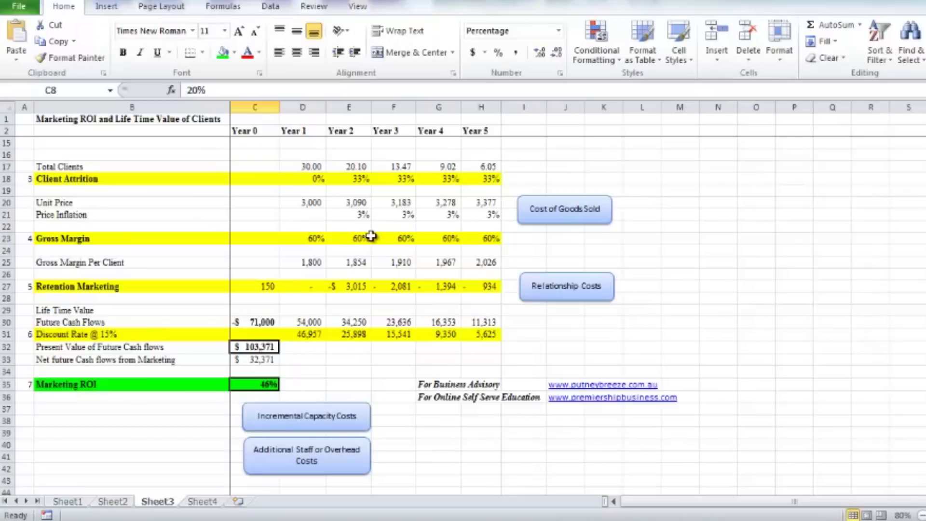
{"action": "scroll", "coordinate": [371, 236], "scroll_direction": "up", "scroll_amount": 4}
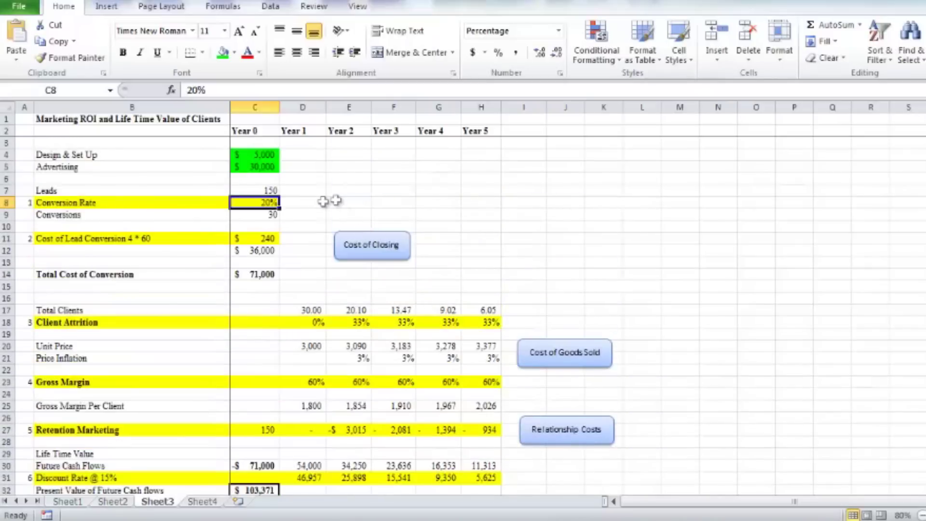
Restore Leads to 100 and review the Leads and 20% Conversion Rate inputs
{"action": "left_click", "coordinate": [275, 191]}
{"action": "type", "text": "100"}
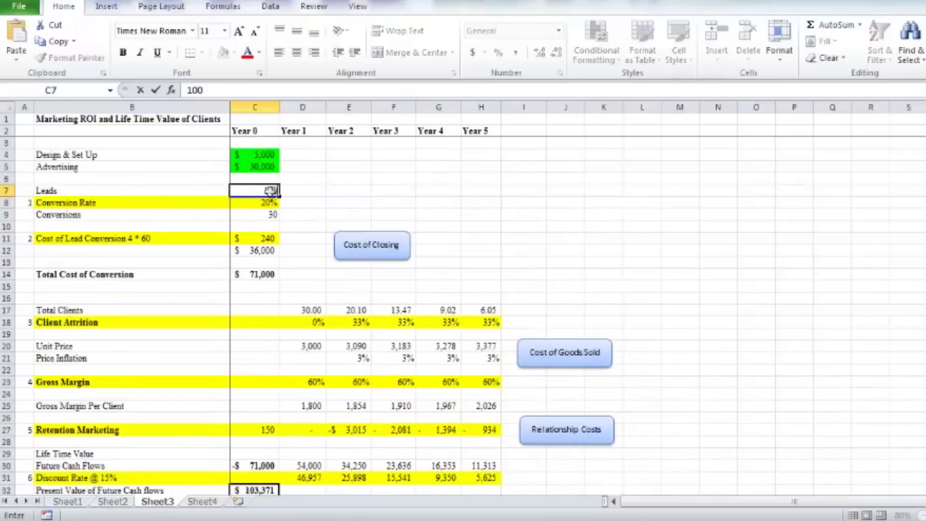
{"action": "key", "text": "Return"}
{"action": "scroll", "coordinate": [269, 191], "scroll_direction": "down", "scroll_amount": 4}
{"action": "scroll", "coordinate": [269, 196], "scroll_direction": "up", "scroll_amount": 4}
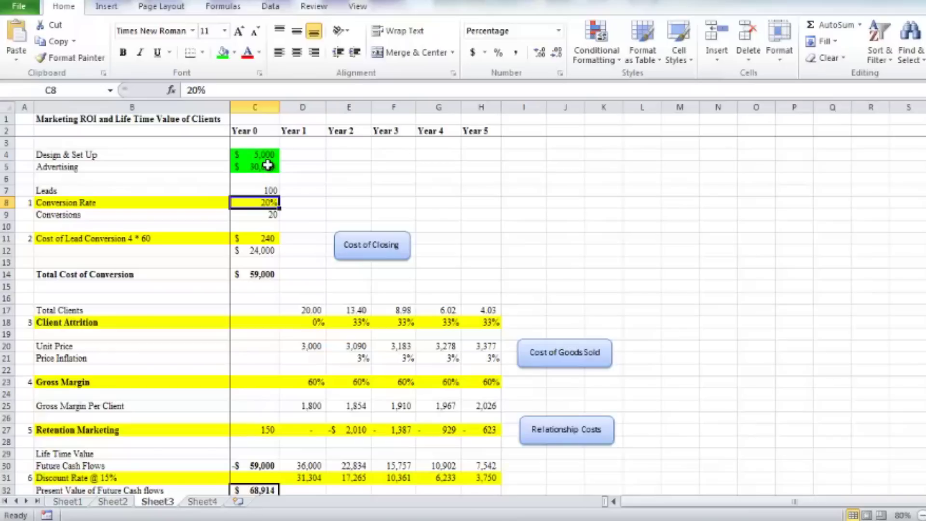
{"action": "left_click", "coordinate": [269, 190]}
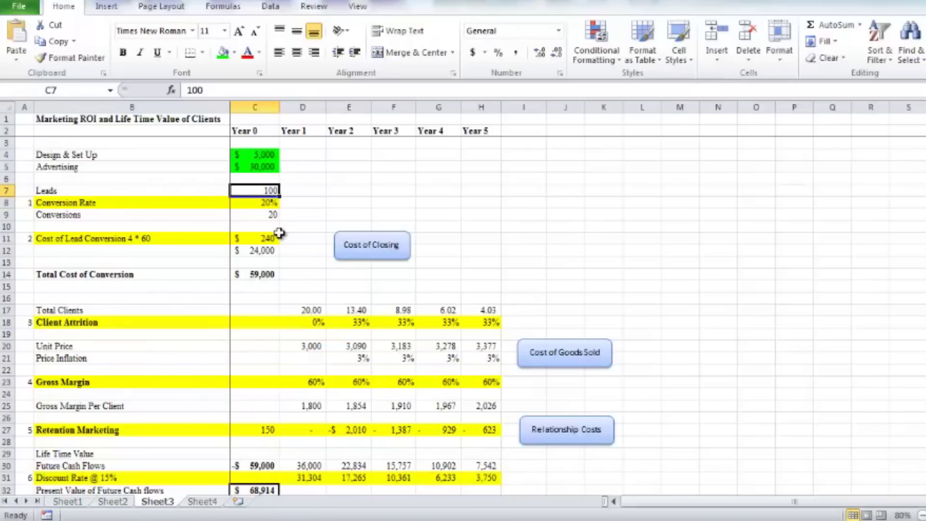
{"action": "left_click", "coordinate": [266, 204]}
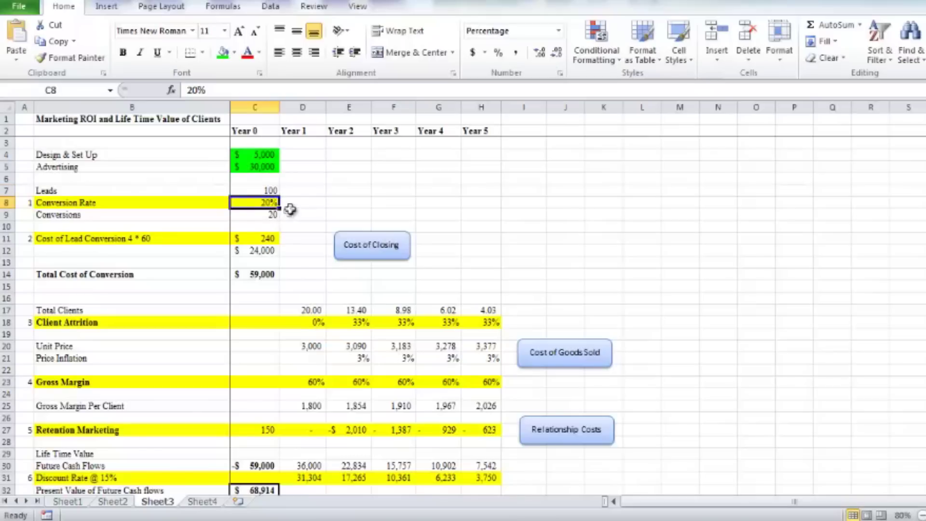
{"action": "scroll", "coordinate": [290, 209], "scroll_direction": "down", "scroll_amount": 1}
{"action": "scroll", "coordinate": [291, 211], "scroll_direction": "up", "scroll_amount": 1}
{"action": "scroll", "coordinate": [293, 212], "scroll_direction": "down", "scroll_amount": 1}
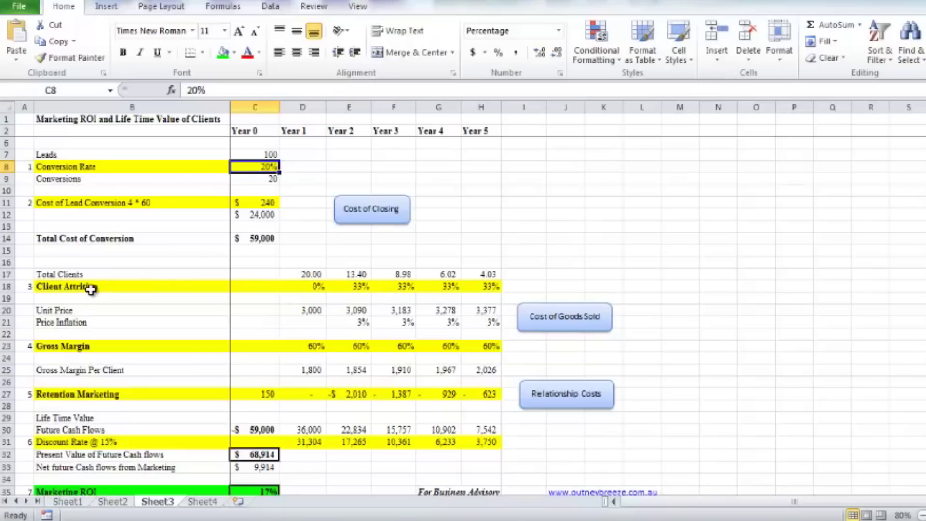
Set E18 attrition to 15%, fill it across to H18, and check the 56% Marketing ROI
{"action": "left_click", "coordinate": [361, 290]}
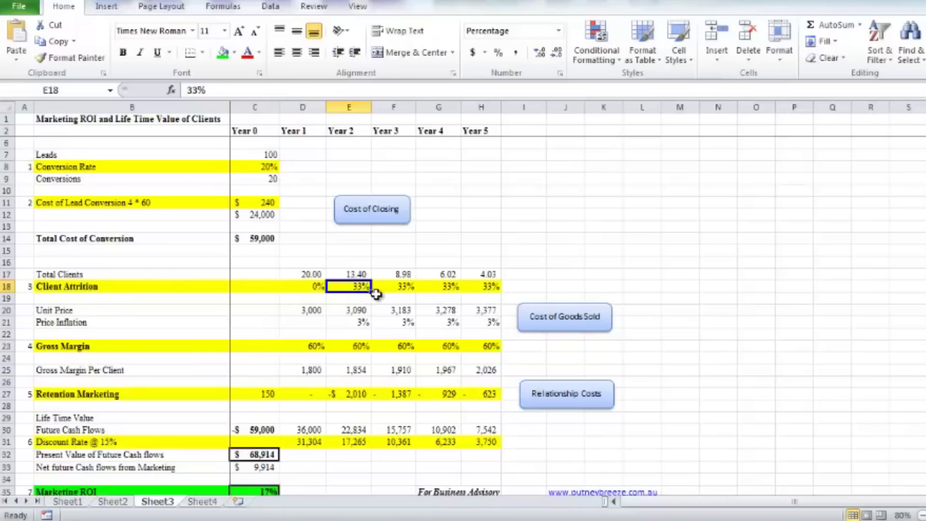
{"action": "key", "text": "Right"}
{"action": "key", "text": "Right"}
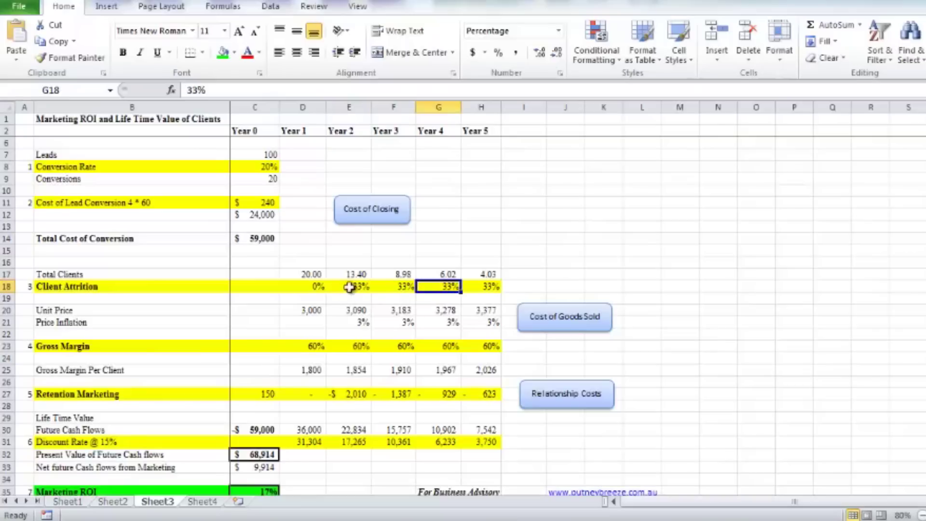
{"action": "left_click", "coordinate": [349, 287]}
{"action": "type", "text": "15"}
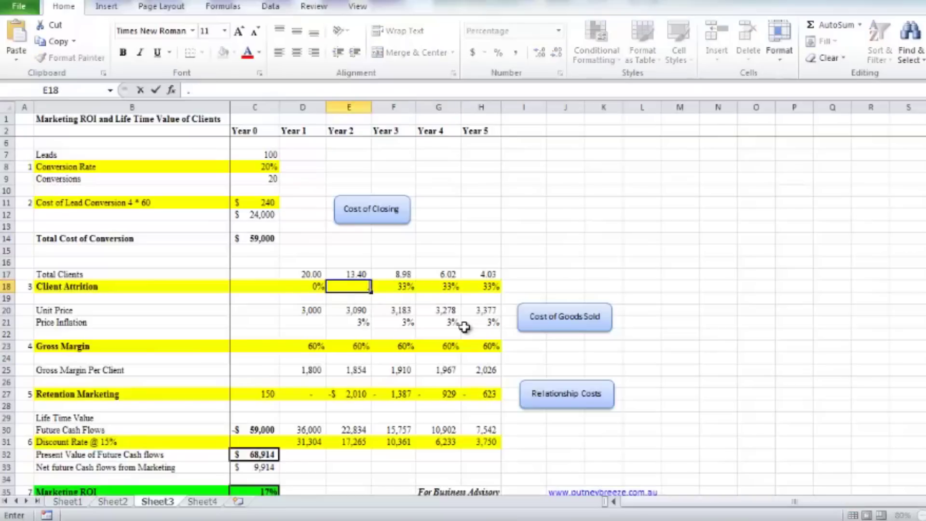
{"action": "key", "text": "Return"}
{"action": "left_click", "coordinate": [381, 285]}
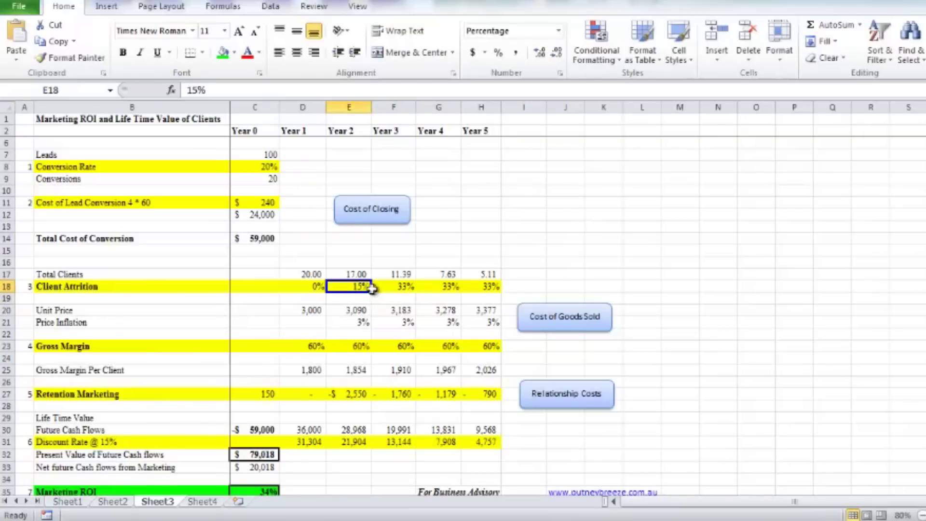
{"action": "left_click_drag", "start_coordinate": [372, 292], "coordinate": [501, 294]}
{"action": "scroll", "coordinate": [463, 308], "scroll_direction": "down", "scroll_amount": 2}
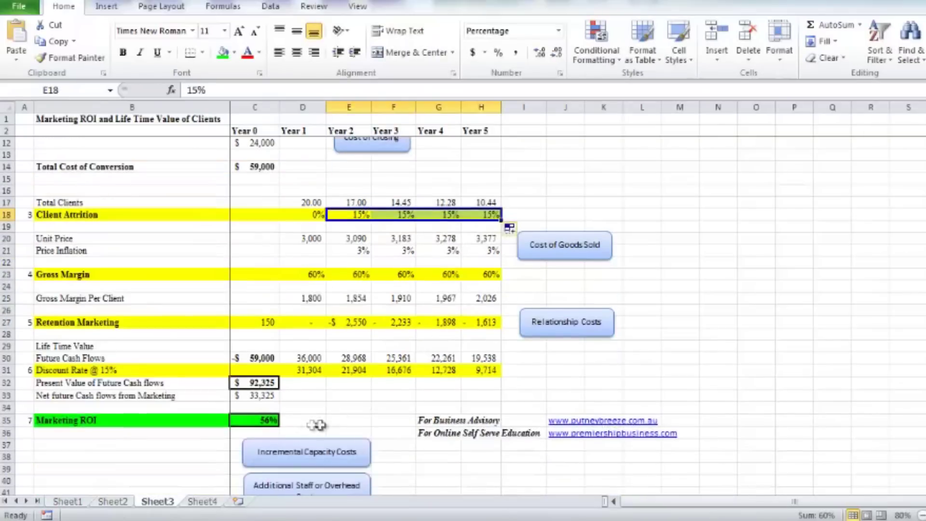
{"action": "left_click", "coordinate": [251, 420]}
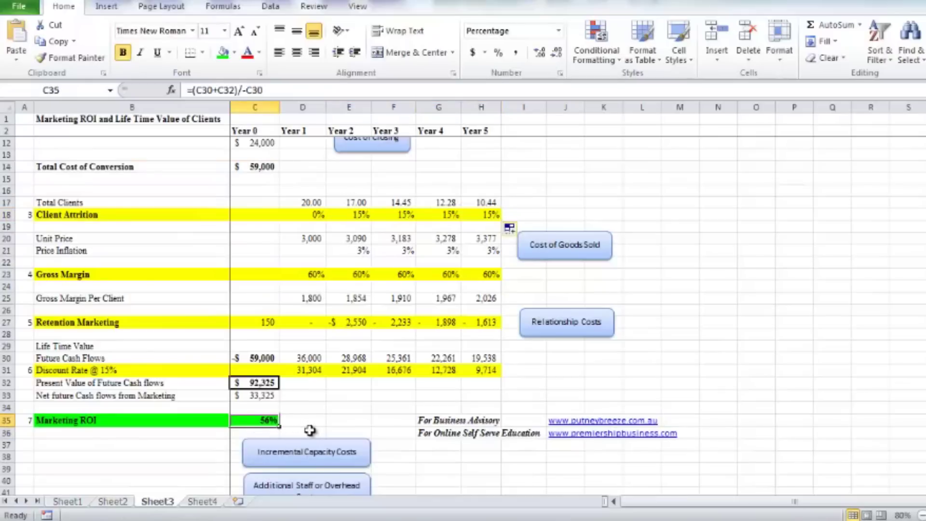
{"action": "scroll", "coordinate": [308, 432], "scroll_direction": "up", "scroll_amount": 1}
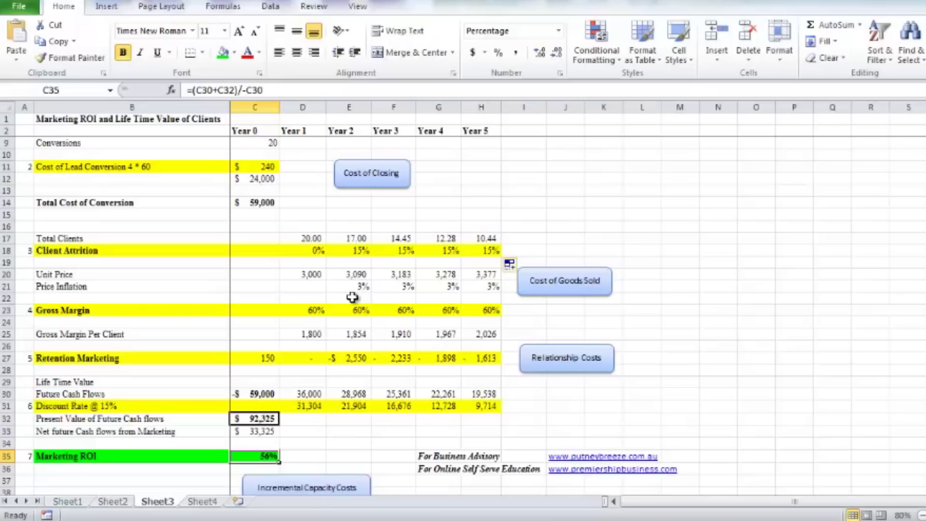
{"action": "scroll", "coordinate": [352, 296], "scroll_direction": "down", "scroll_amount": 2}
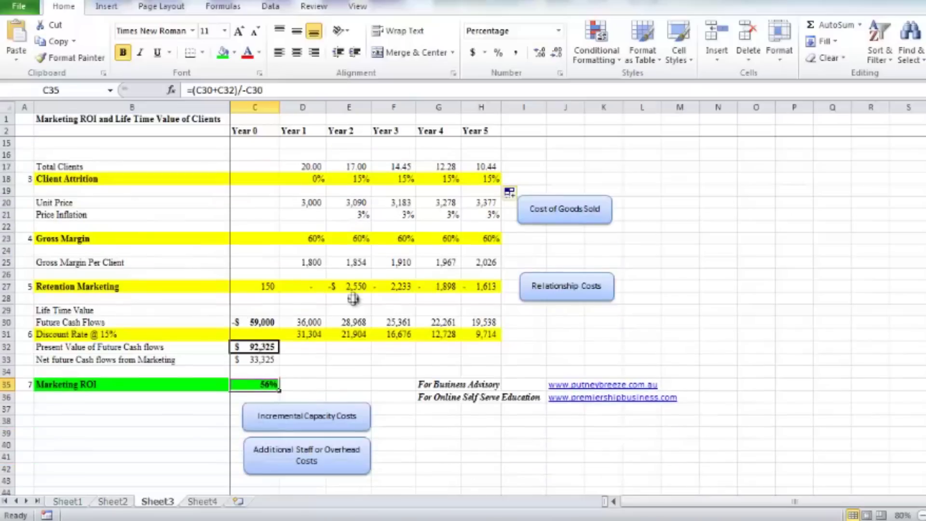
{"action": "left_click", "coordinate": [378, 290]}
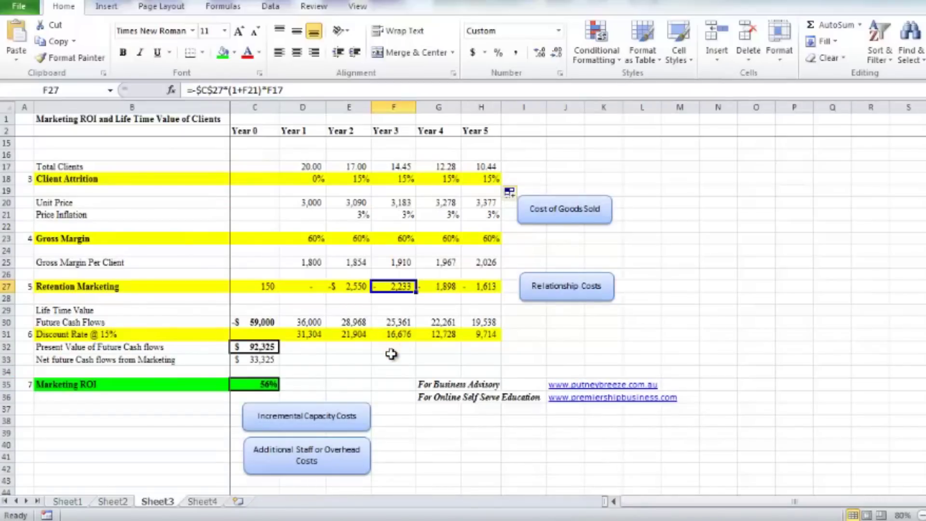
{"action": "scroll", "coordinate": [390, 354], "scroll_direction": "down", "scroll_amount": 1}
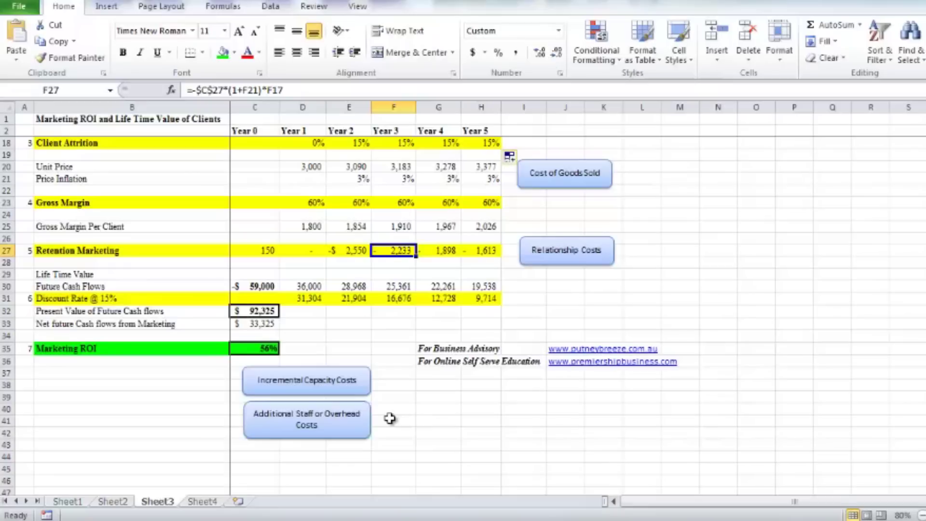
{"action": "left_click", "coordinate": [349, 386]}
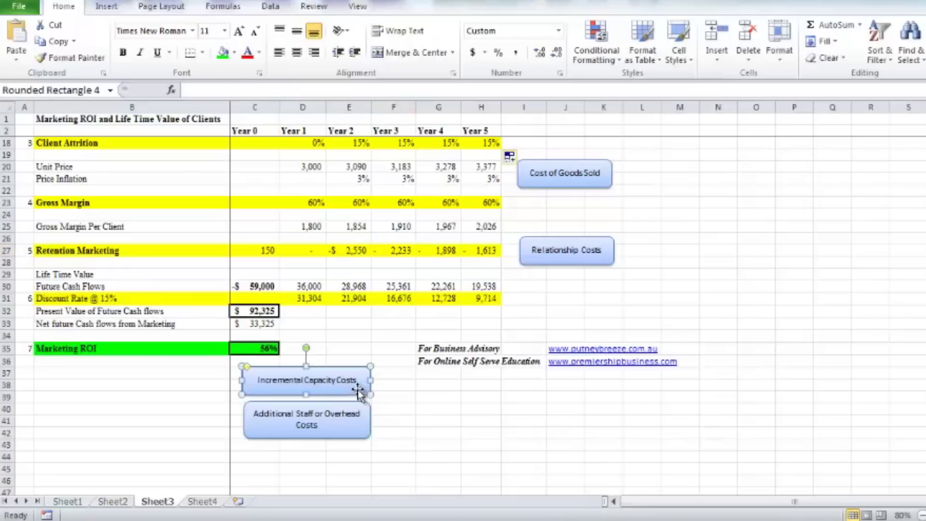
{"action": "left_click", "coordinate": [371, 423]}
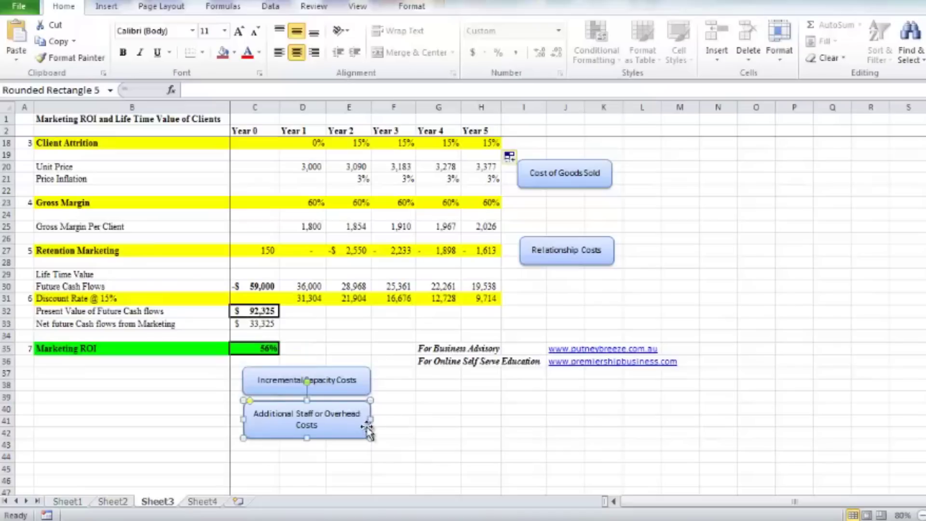
{"action": "left_click", "coordinate": [395, 439]}
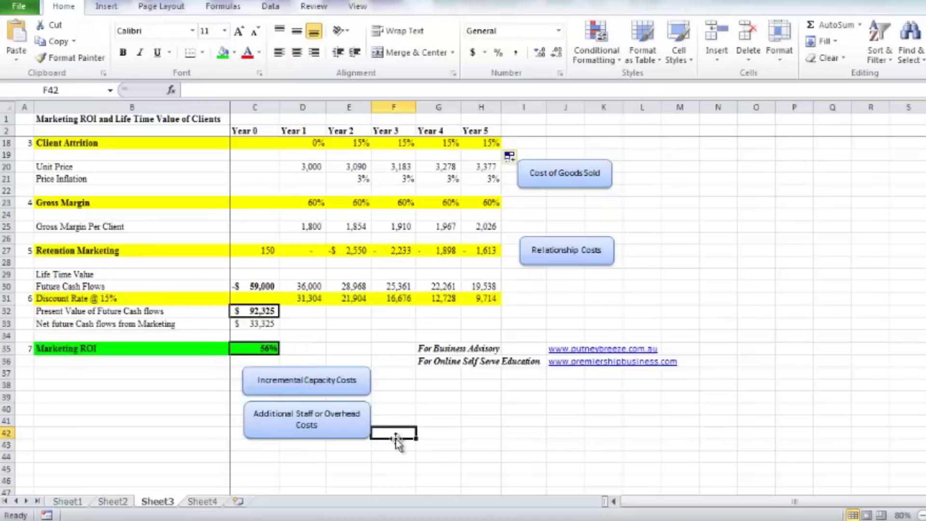
{"action": "scroll", "coordinate": [396, 438], "scroll_direction": "up", "scroll_amount": 4}
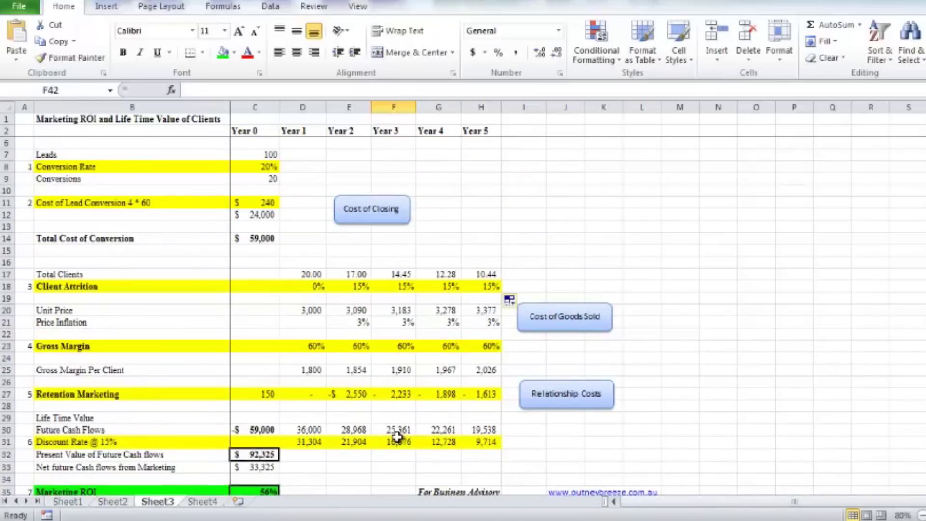
{"action": "scroll", "coordinate": [396, 410], "scroll_direction": "up", "scroll_amount": 1}
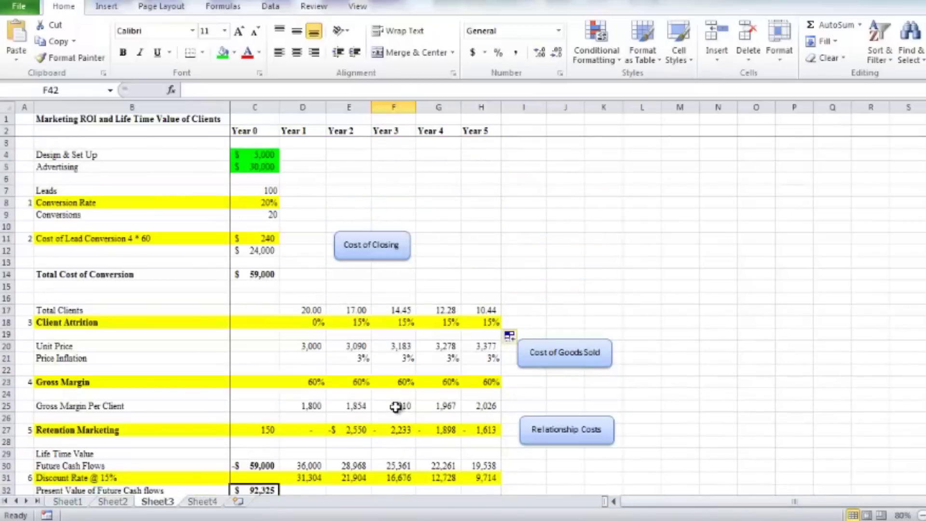
{"action": "scroll", "coordinate": [396, 406], "scroll_direction": "down", "scroll_amount": 2}
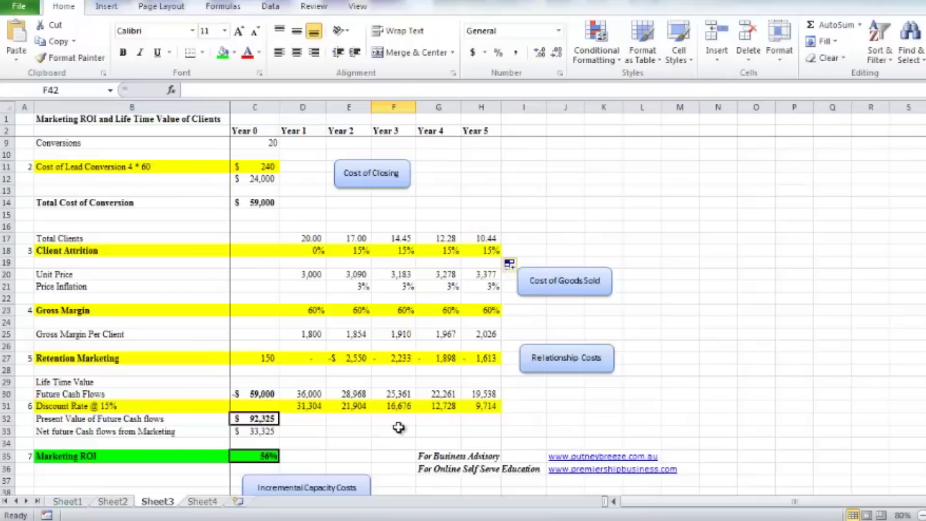
{"action": "scroll", "coordinate": [399, 427], "scroll_direction": "up", "scroll_amount": 2}
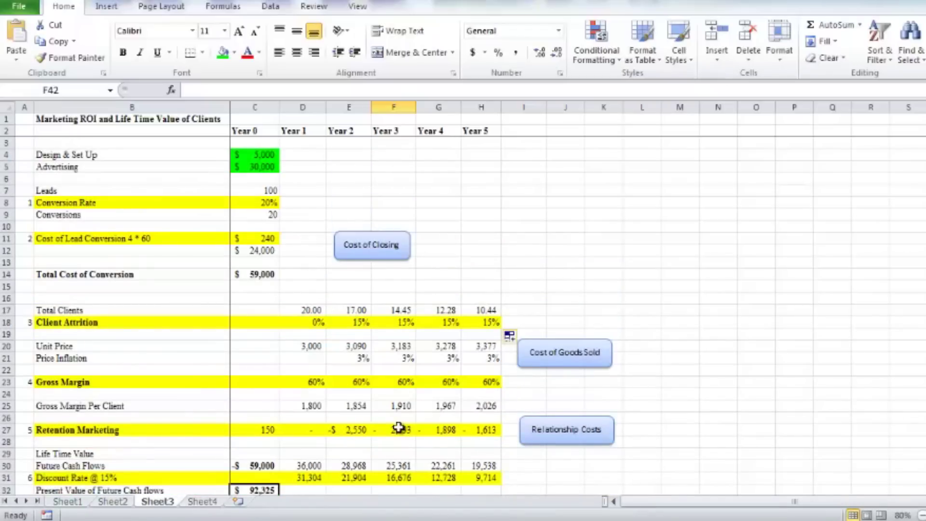
{"action": "scroll", "coordinate": [399, 428], "scroll_direction": "down", "scroll_amount": 1}
{"action": "scroll", "coordinate": [400, 427], "scroll_direction": "down", "scroll_amount": 1}
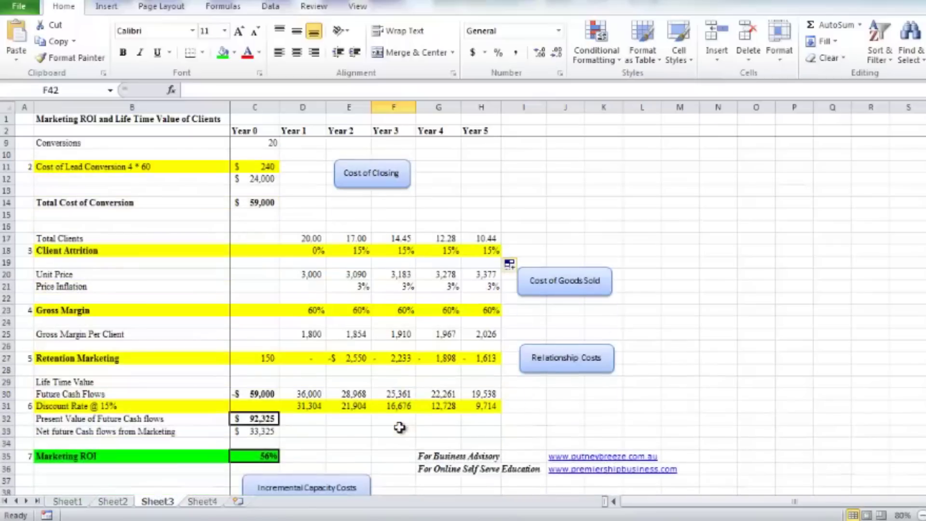